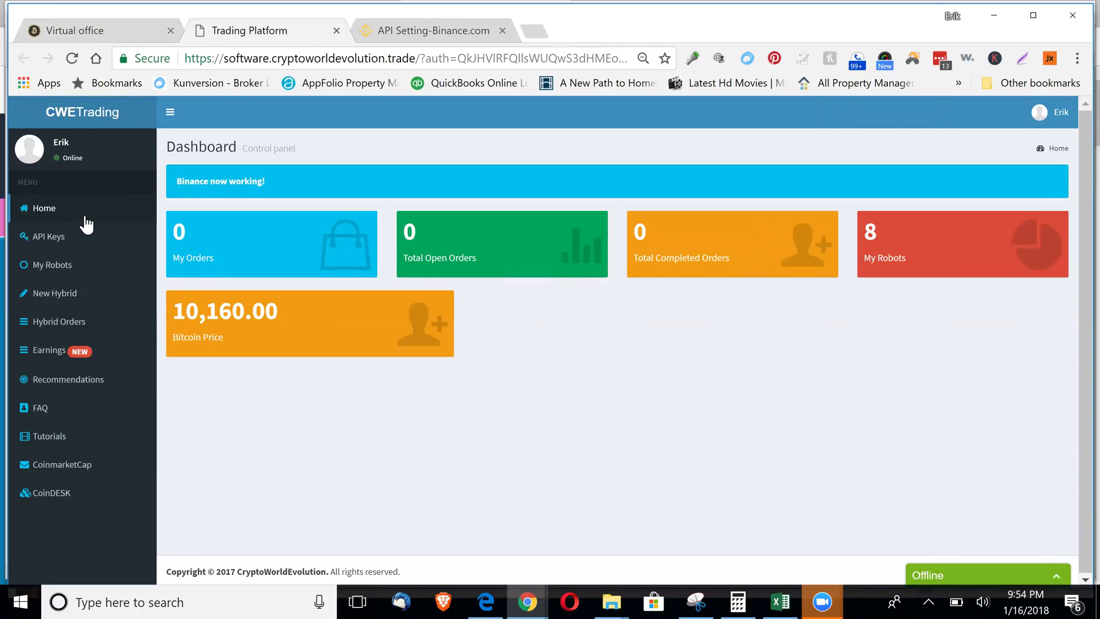
Go to the API Keys list in CWE Trading and start a new API key entry.
{"action": "left_click", "coordinate": [49, 236]}
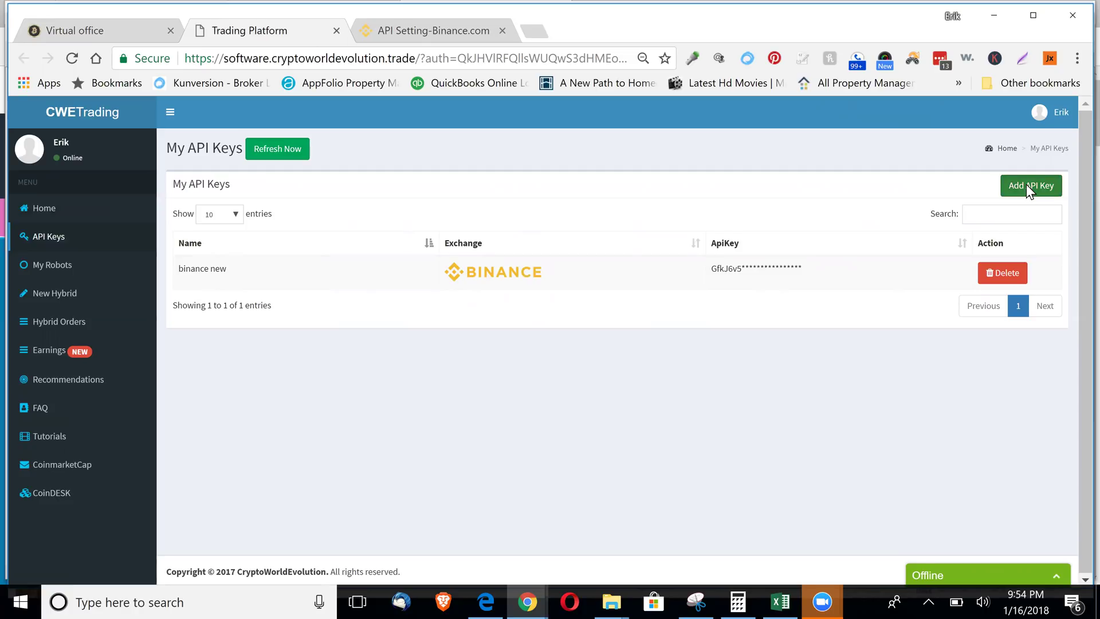
{"action": "left_click", "coordinate": [1026, 184]}
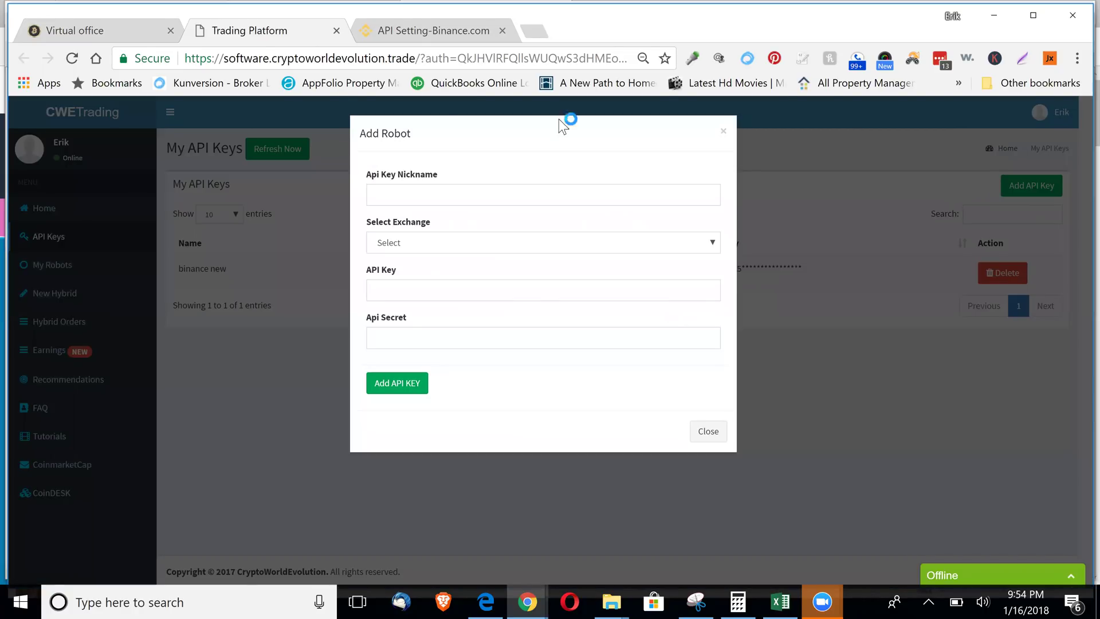
Switch to the Binance tab and open the account overview, scrolling down to its API section.
{"action": "left_click", "coordinate": [422, 32]}
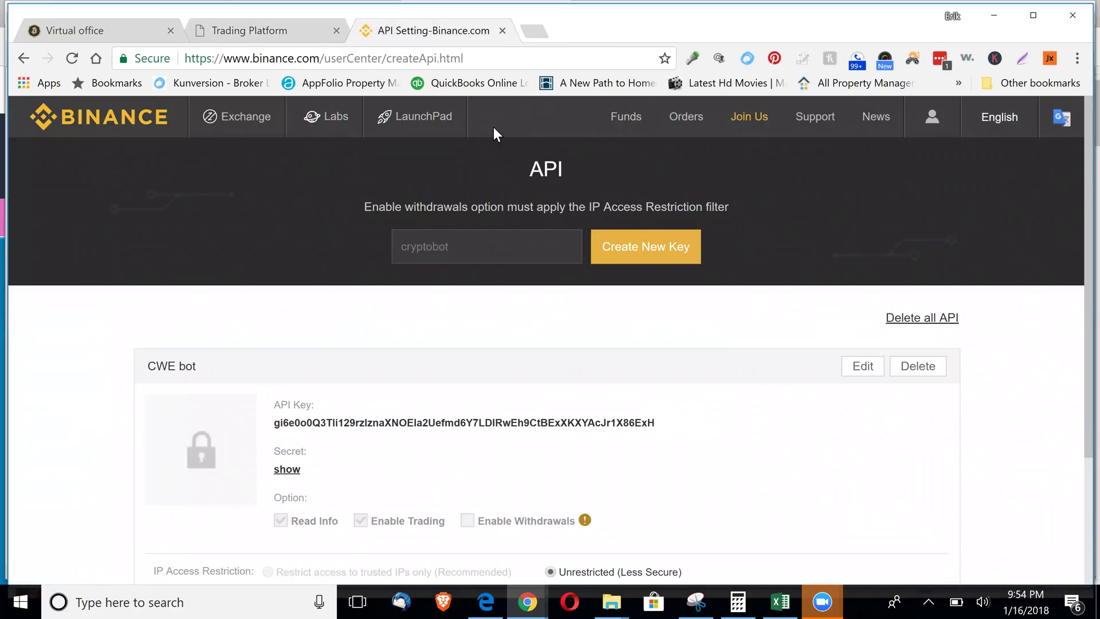
{"action": "mouse_move", "coordinate": [932, 117]}
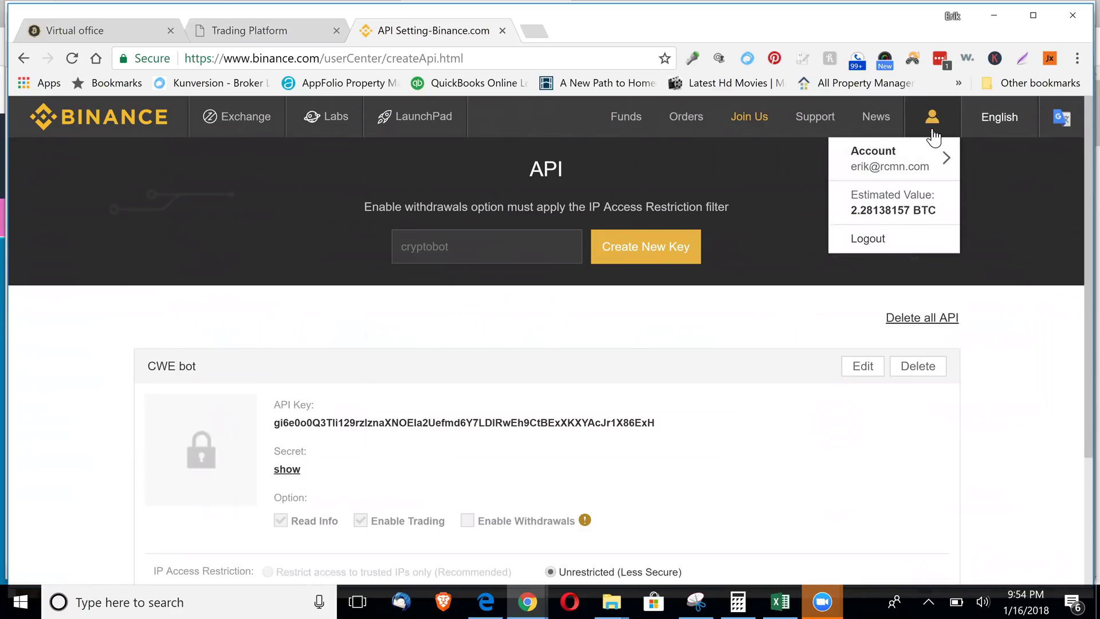
{"action": "left_click", "coordinate": [884, 163]}
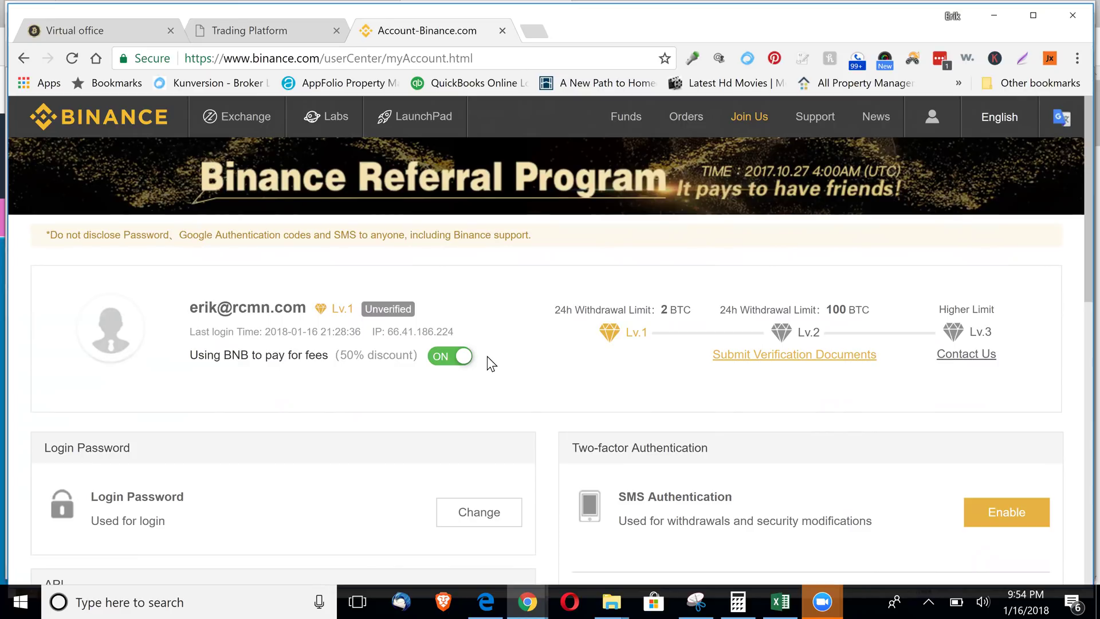
{"action": "scroll", "coordinate": [571, 336], "scroll_direction": "down", "scroll_amount": 2}
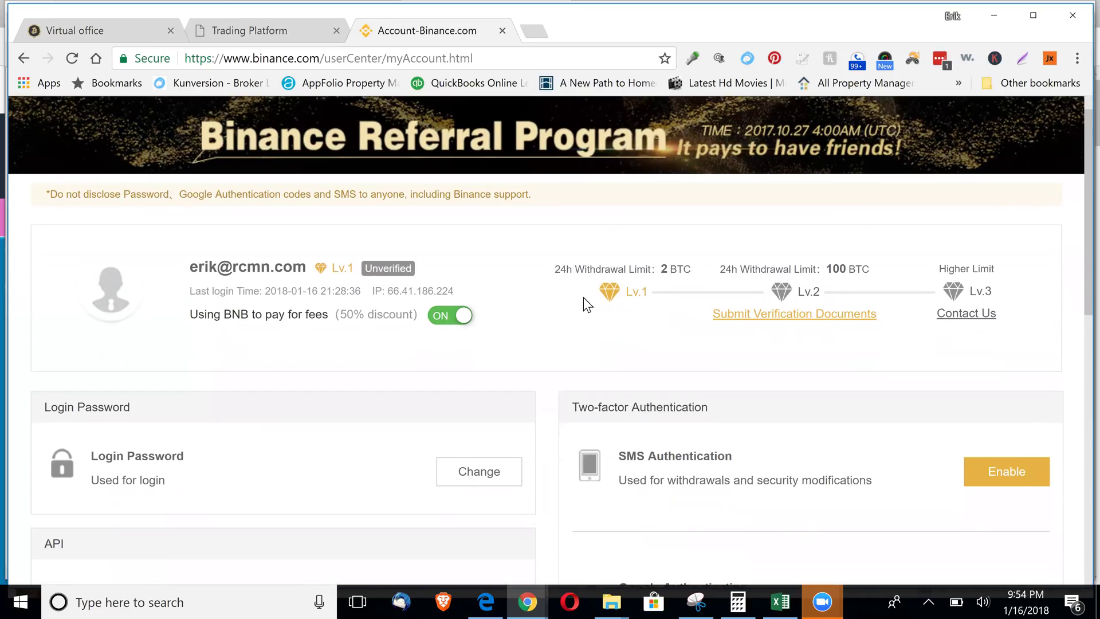
{"action": "scroll", "coordinate": [603, 170], "scroll_direction": "down", "scroll_amount": 3}
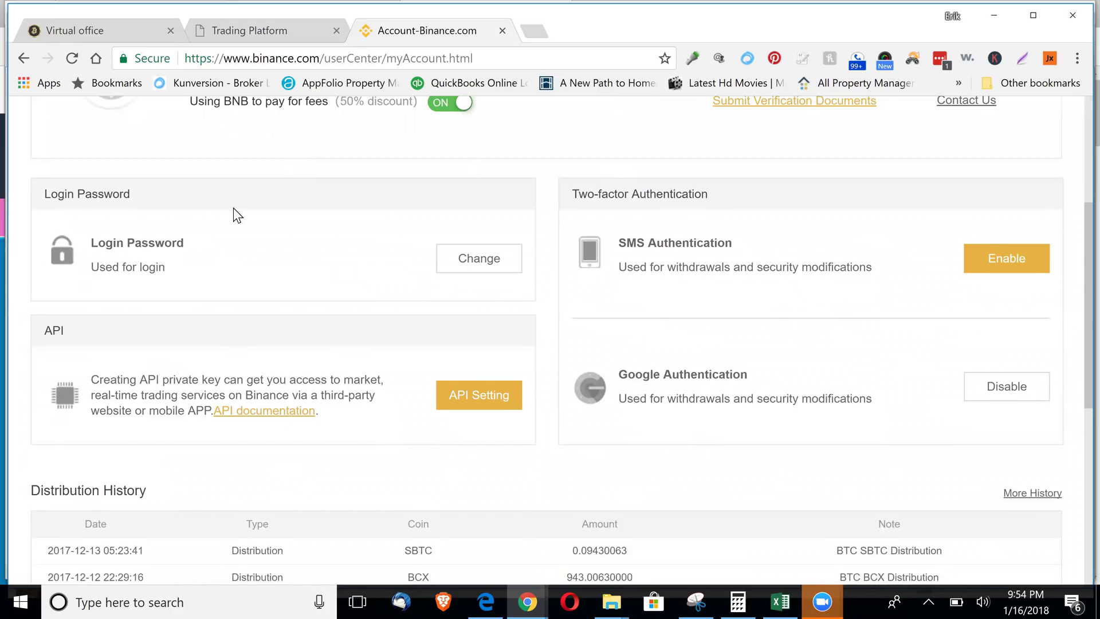
Create a Binance API key labelled CryptoWE, confirming it with the two-factor authentication code.
{"action": "left_click", "coordinate": [479, 400]}
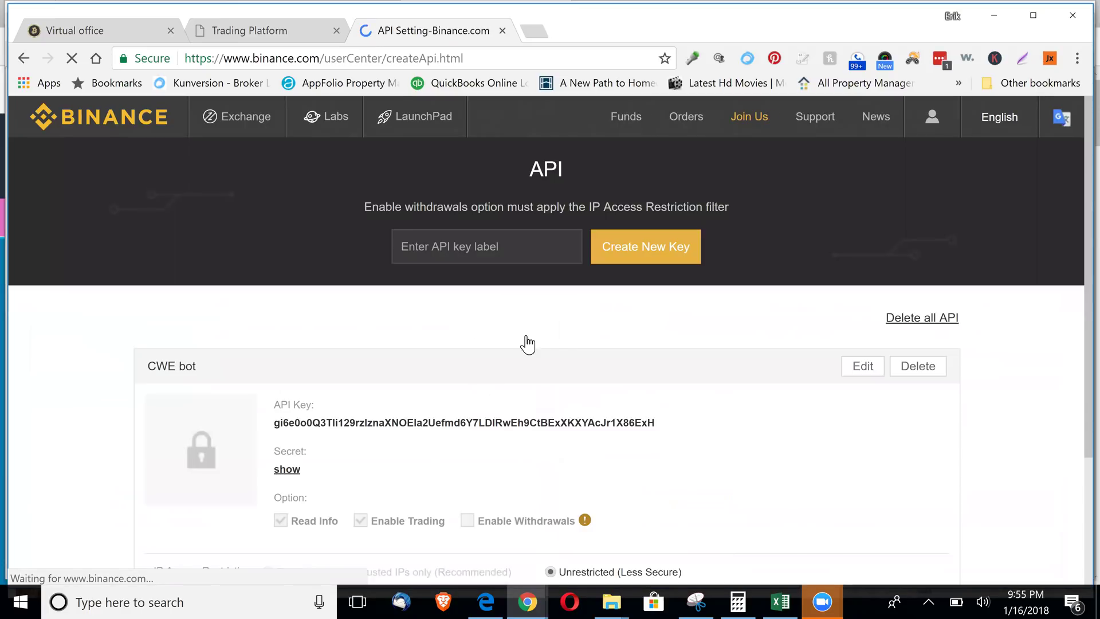
{"action": "left_click", "coordinate": [519, 251]}
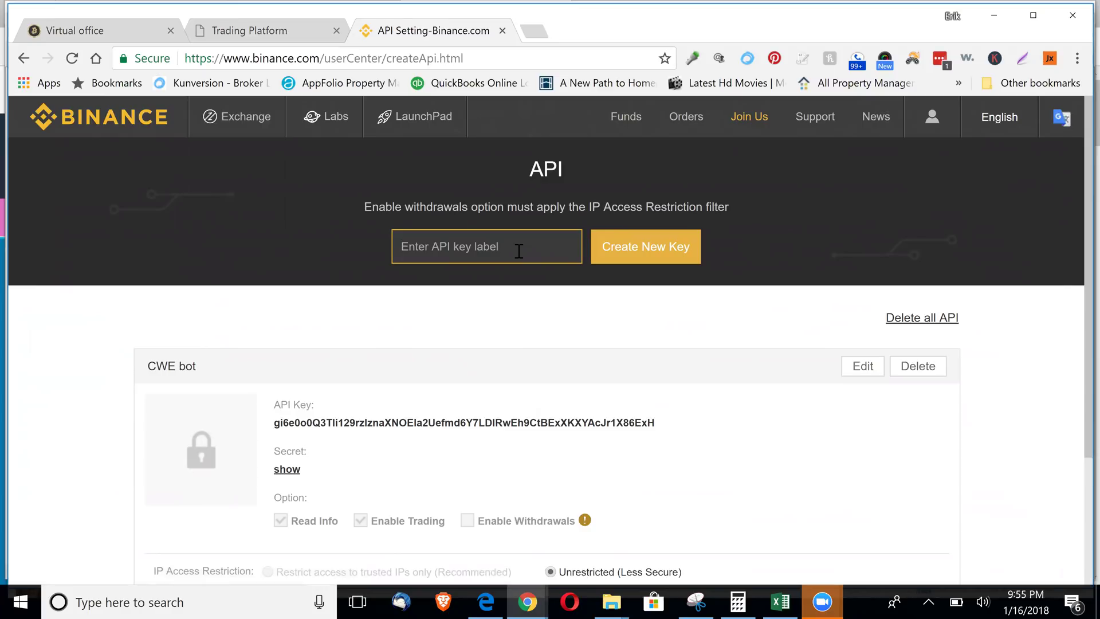
{"action": "type", "text": "CryptoWE"}
{"action": "left_click", "coordinate": [609, 264]}
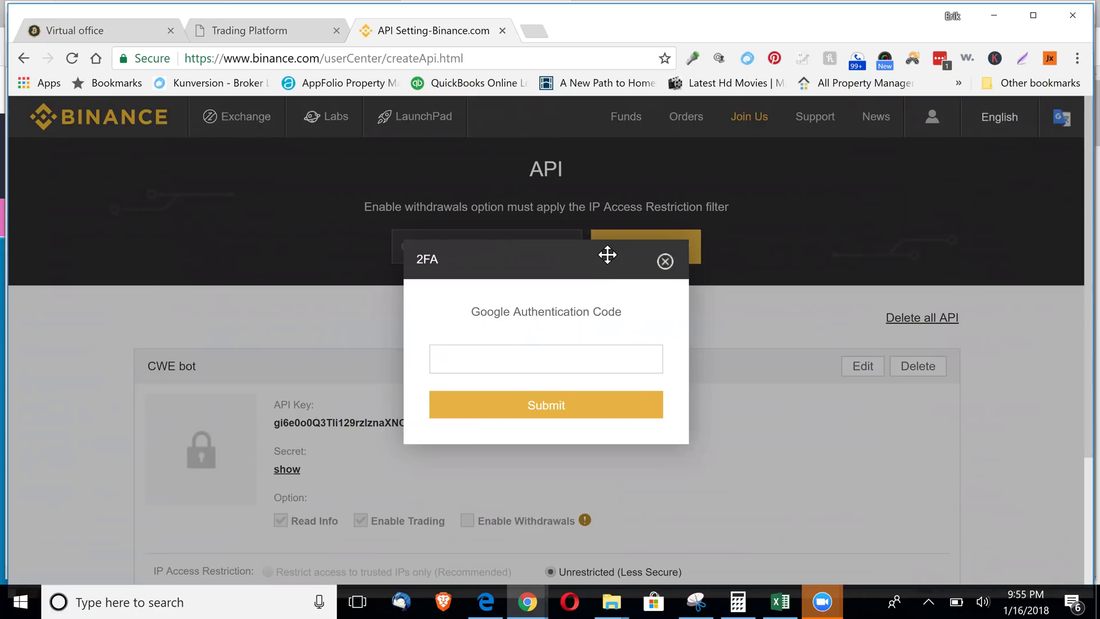
{"action": "left_click", "coordinate": [560, 364]}
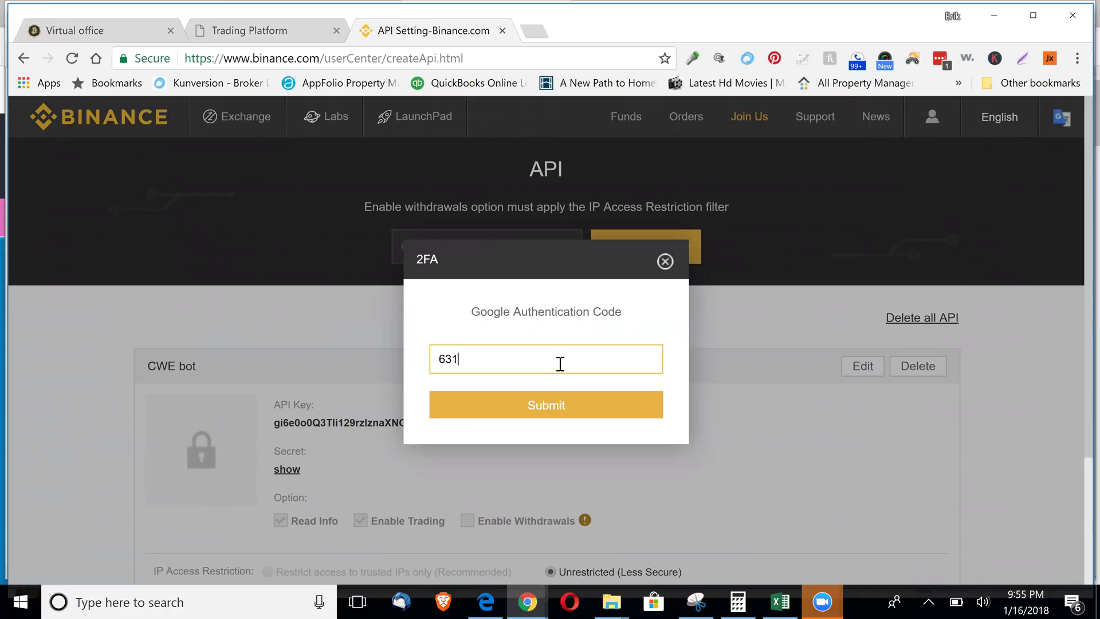
{"action": "left_click", "coordinate": [533, 408]}
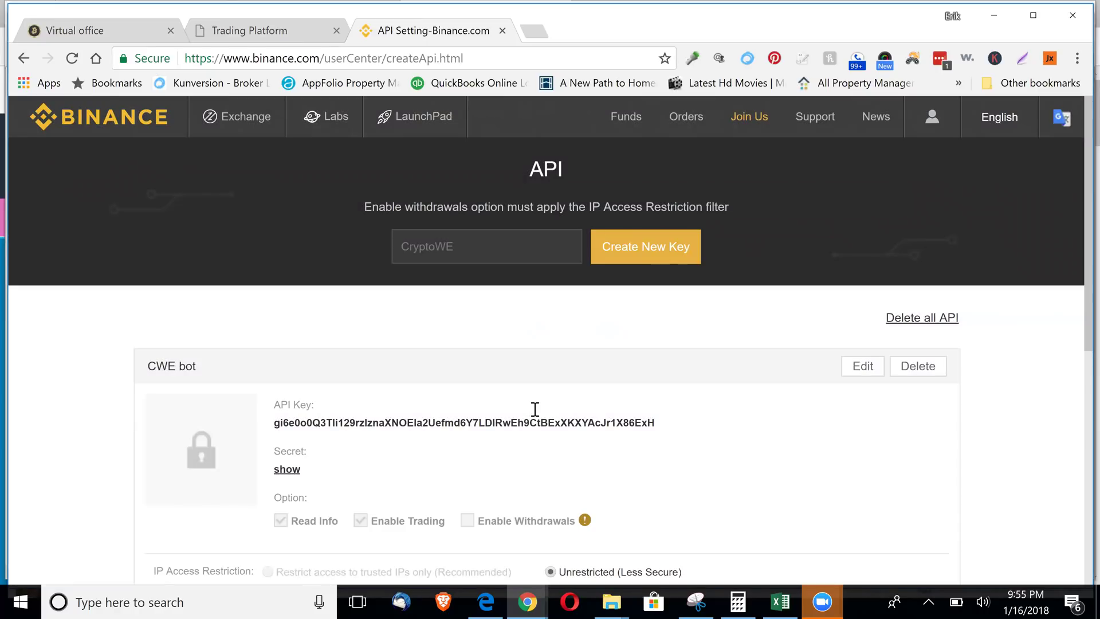
Copy the new CryptoWE API key string.
{"action": "scroll", "coordinate": [785, 353], "scroll_direction": "down", "scroll_amount": 5}
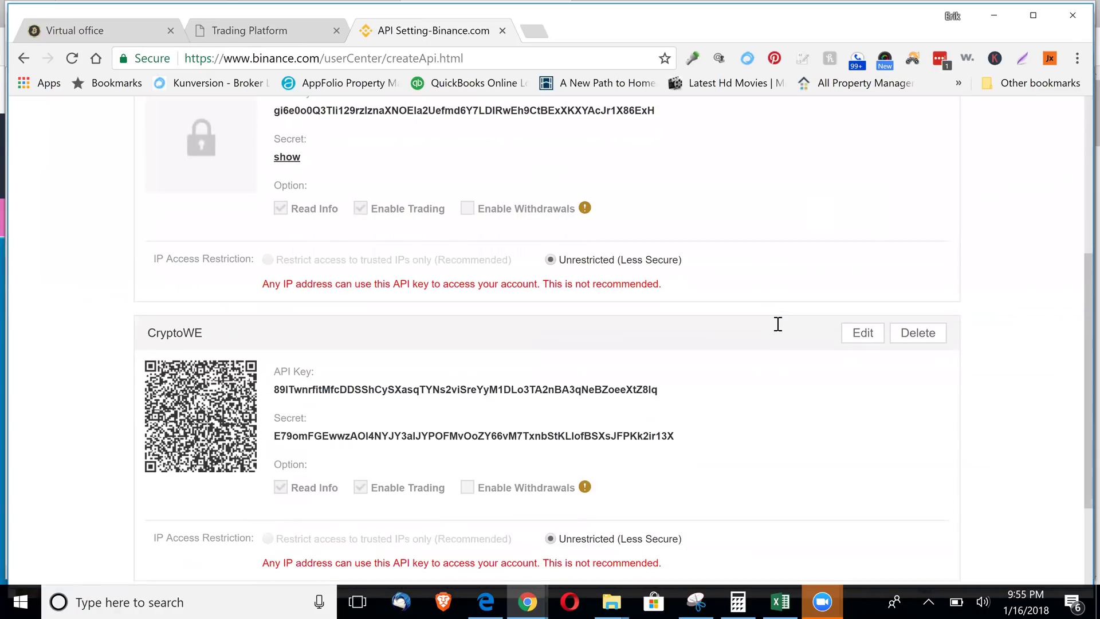
{"action": "scroll", "coordinate": [777, 323], "scroll_direction": "down", "scroll_amount": 3}
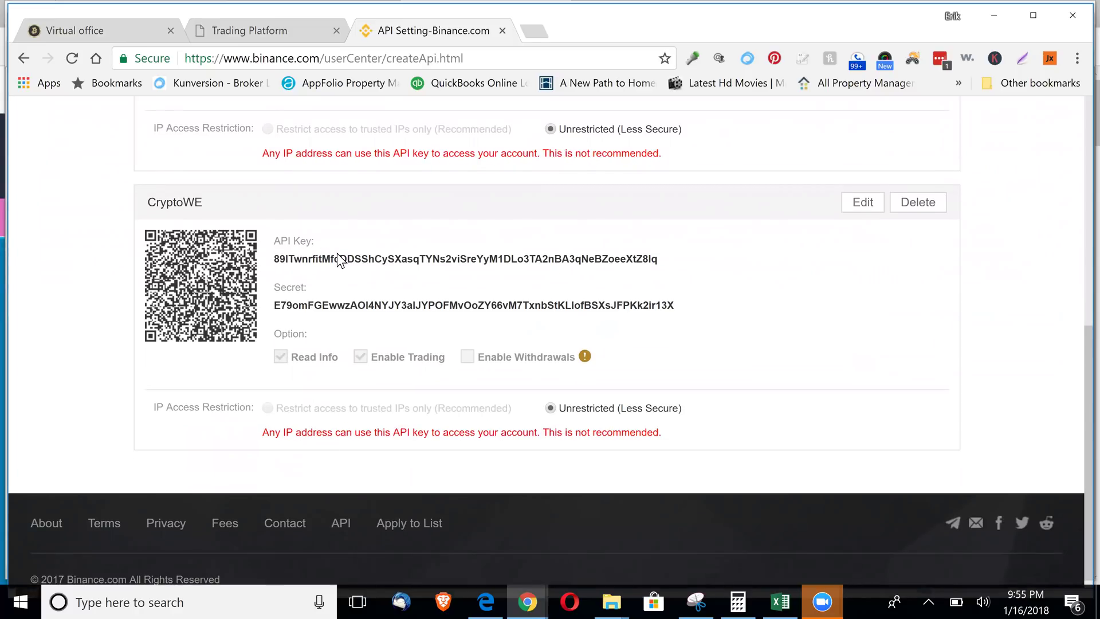
{"action": "double_click", "coordinate": [372, 256]}
{"action": "right_click", "coordinate": [371, 255]}
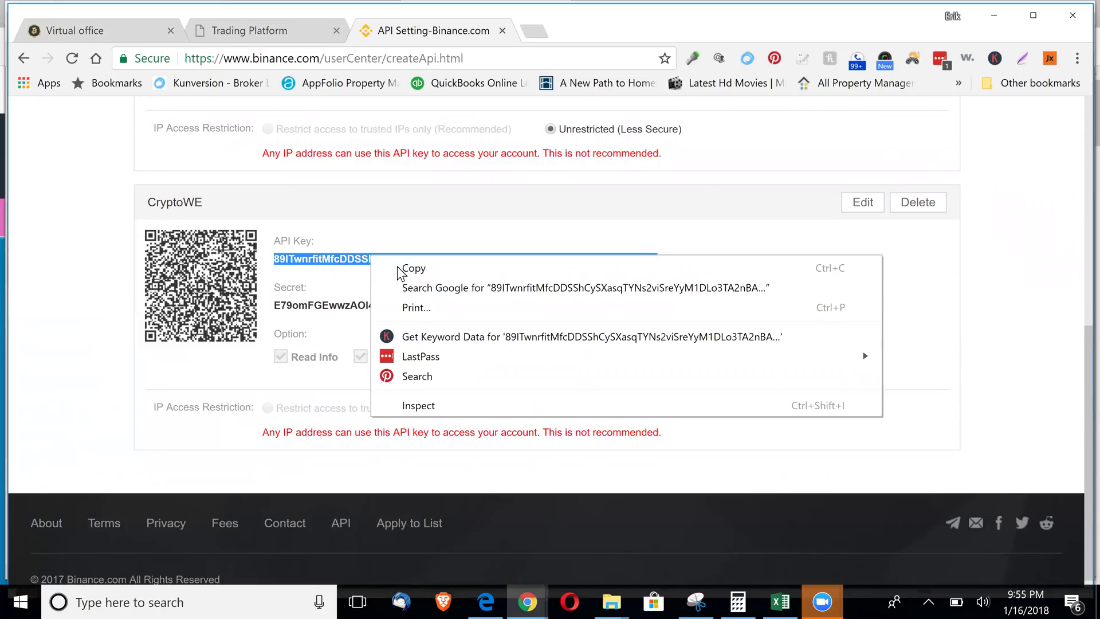
{"action": "left_click", "coordinate": [395, 267]}
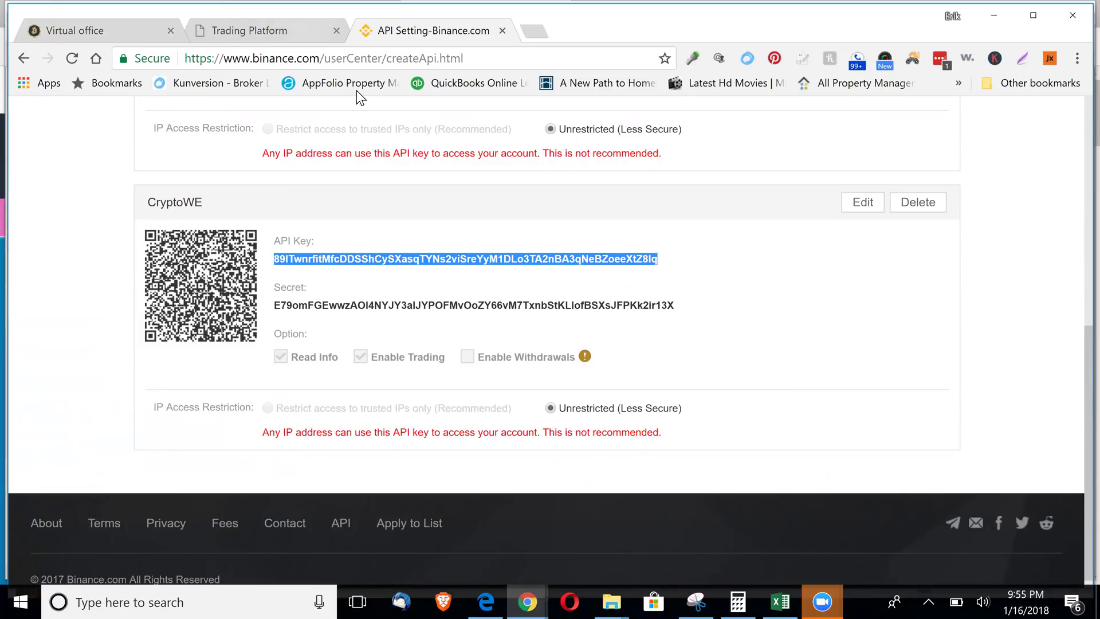
In the CWE Trading form, enter nickname Binance, choose the Binance exchange and paste the API key.
{"action": "left_click", "coordinate": [309, 30]}
{"action": "left_click", "coordinate": [487, 199]}
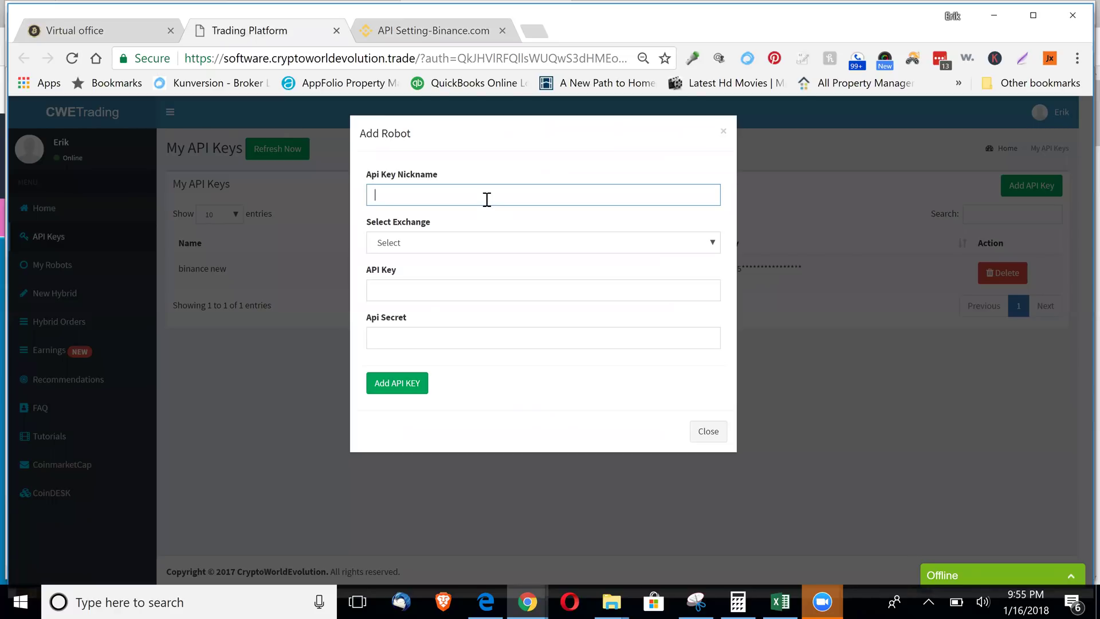
{"action": "type", "text": "Binance"}
{"action": "key", "text": "Tab"}
{"action": "left_click", "coordinate": [473, 244]}
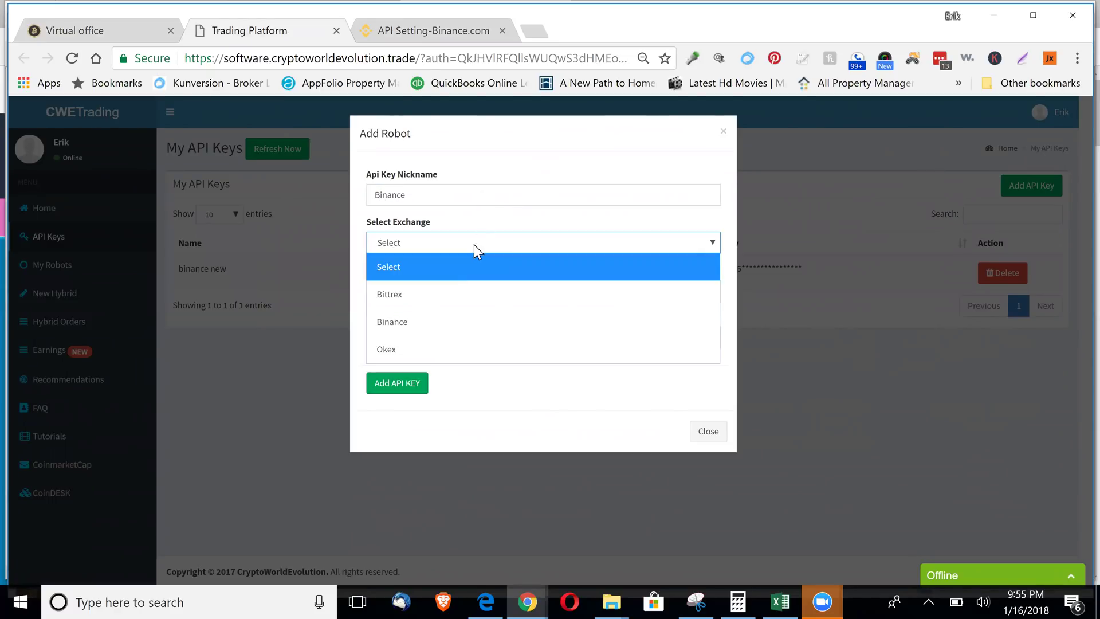
{"action": "left_click", "coordinate": [437, 319]}
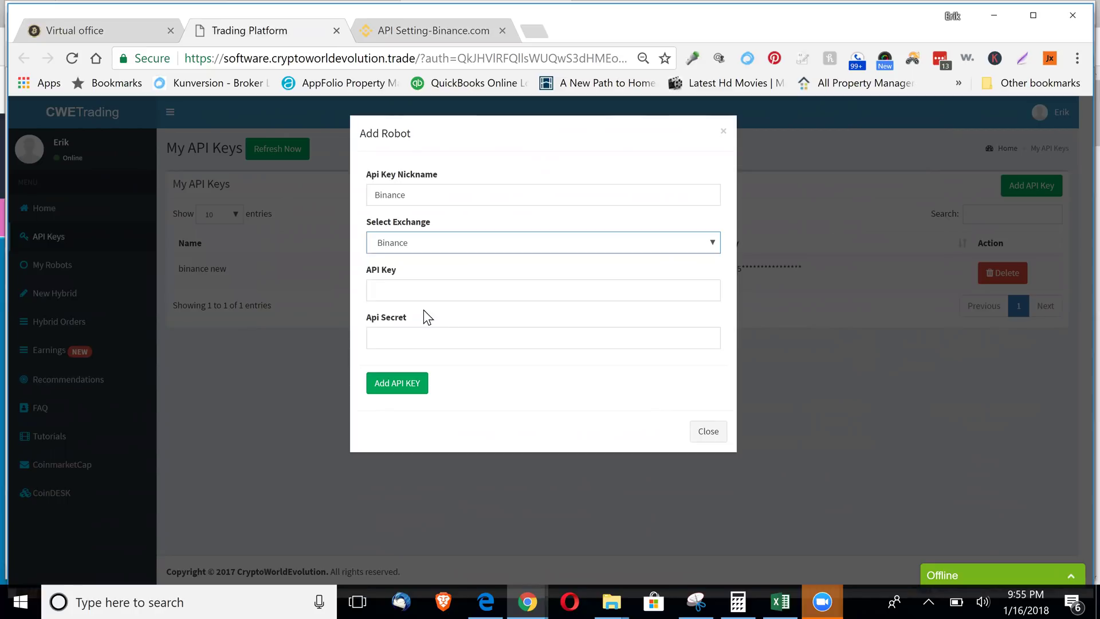
{"action": "left_click", "coordinate": [432, 296]}
{"action": "key", "text": "ctrl+v"}
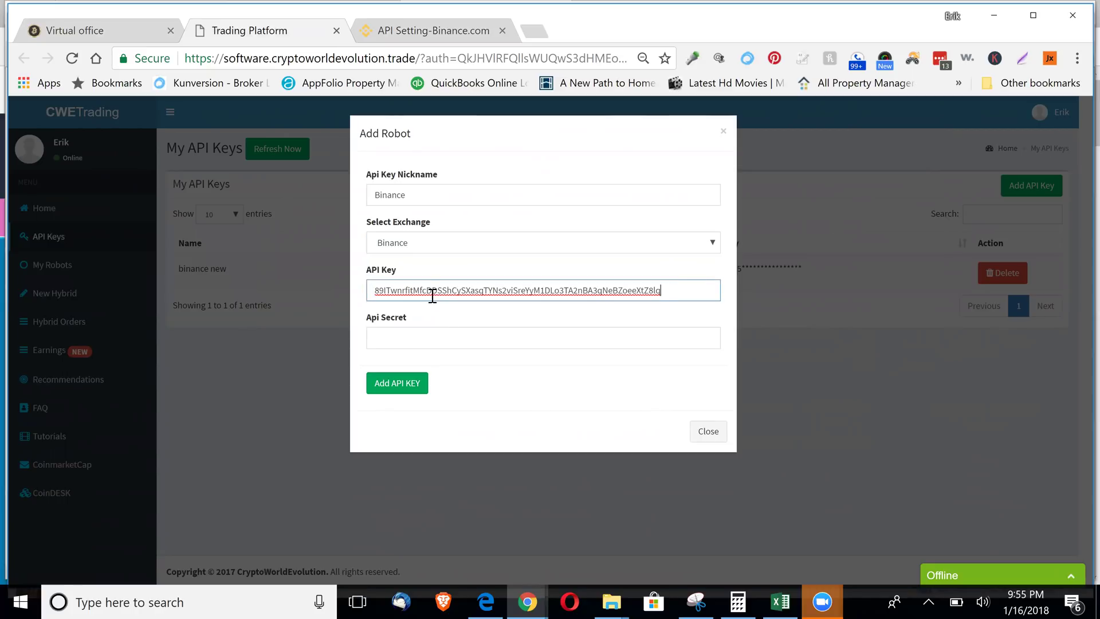
{"action": "left_click", "coordinate": [438, 336]}
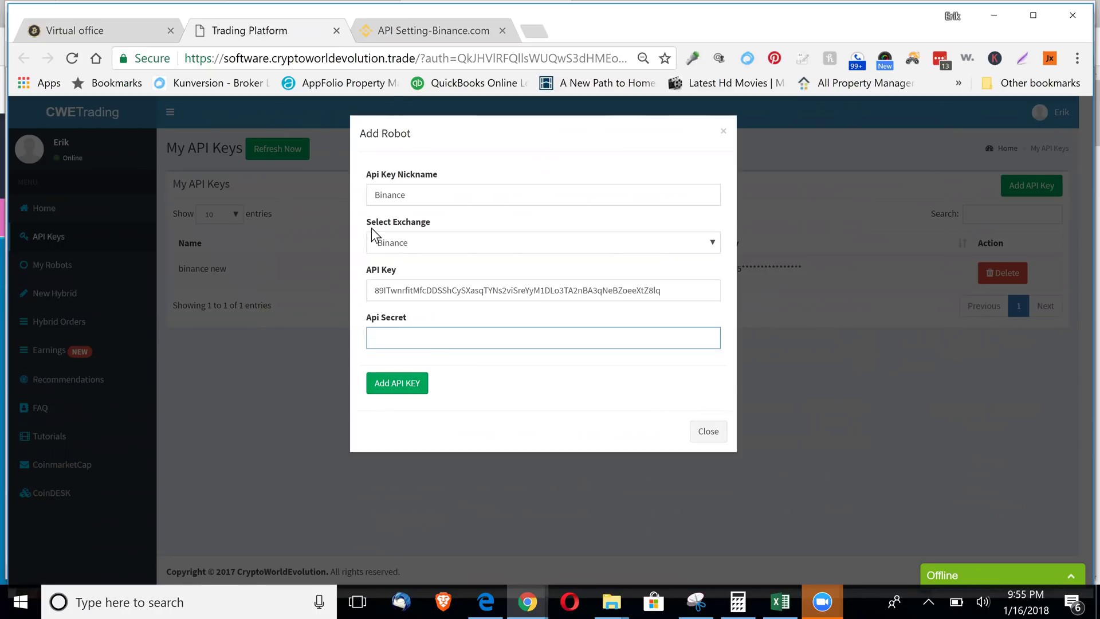
Copy the secret from Binance, paste it into Api Secret, and save the API key.
{"action": "left_click", "coordinate": [419, 35]}
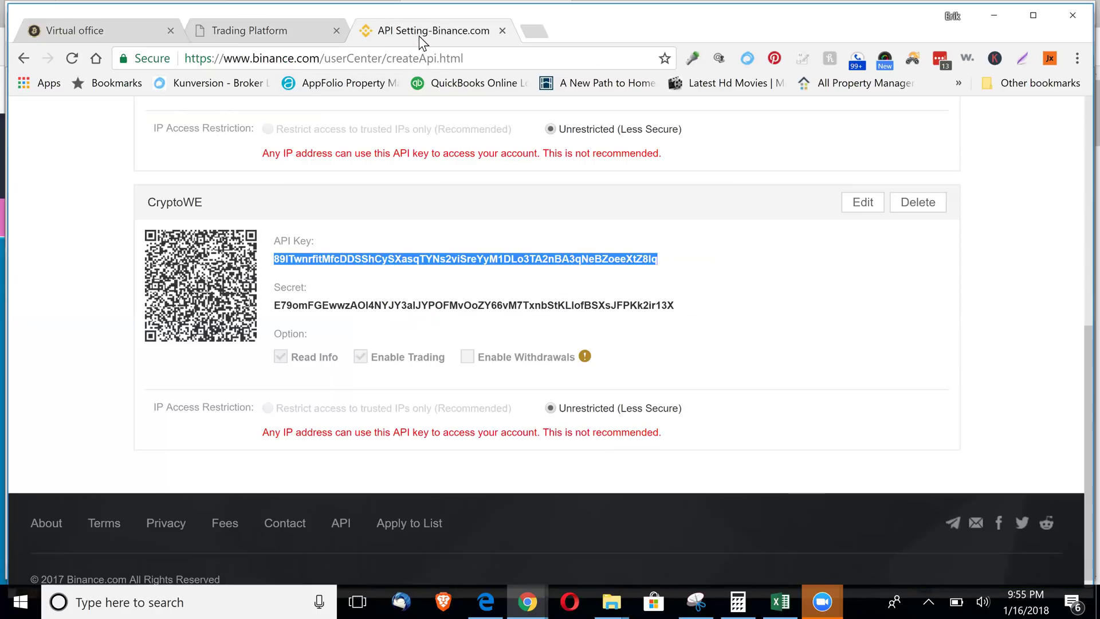
{"action": "double_click", "coordinate": [402, 303]}
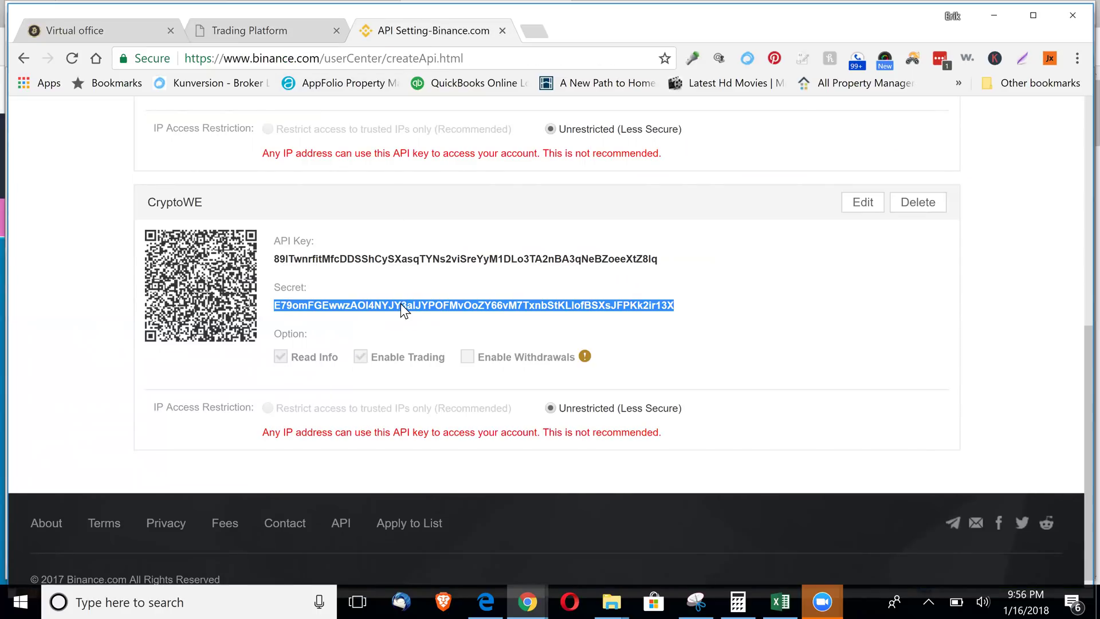
{"action": "right_click", "coordinate": [400, 304]}
{"action": "left_click", "coordinate": [442, 317]}
{"action": "left_click", "coordinate": [263, 39]}
{"action": "left_click", "coordinate": [441, 336]}
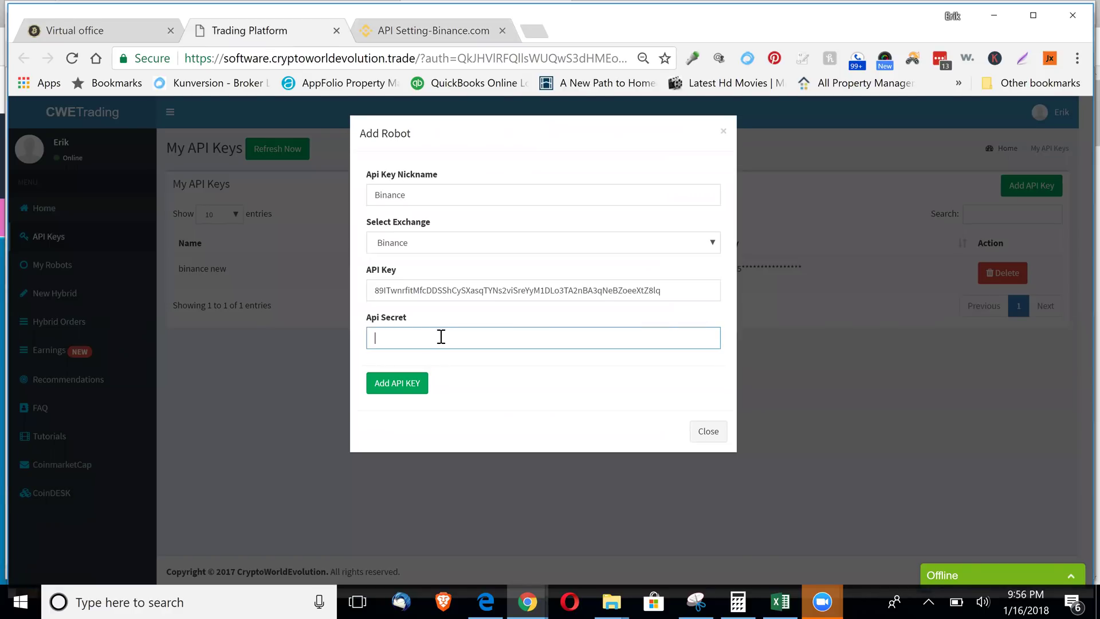
{"action": "right_click", "coordinate": [441, 336]}
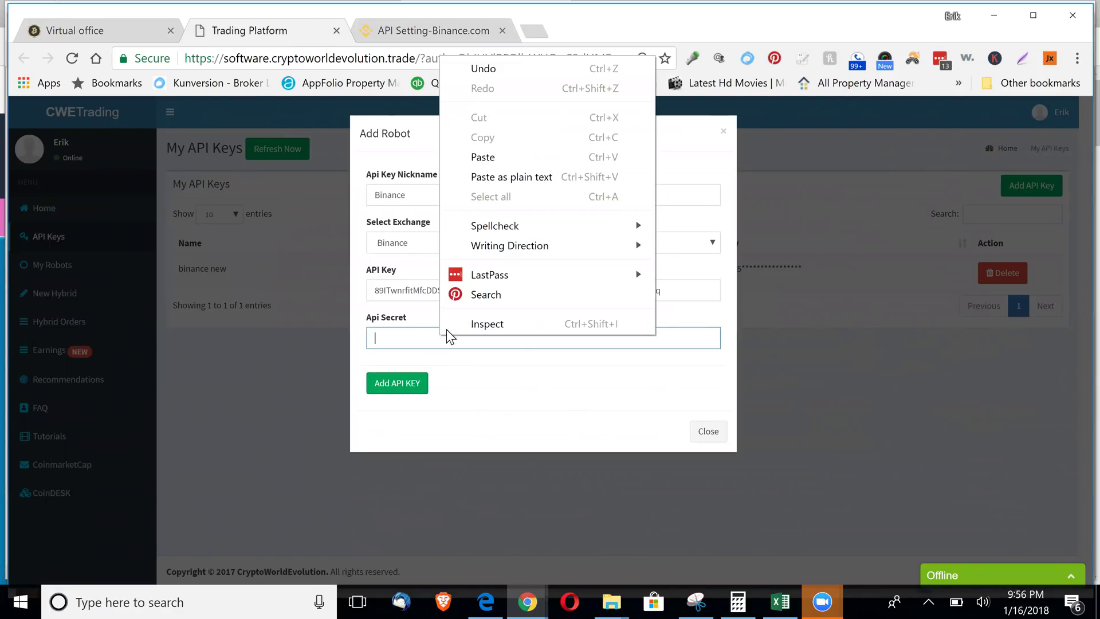
{"action": "left_click", "coordinate": [500, 161]}
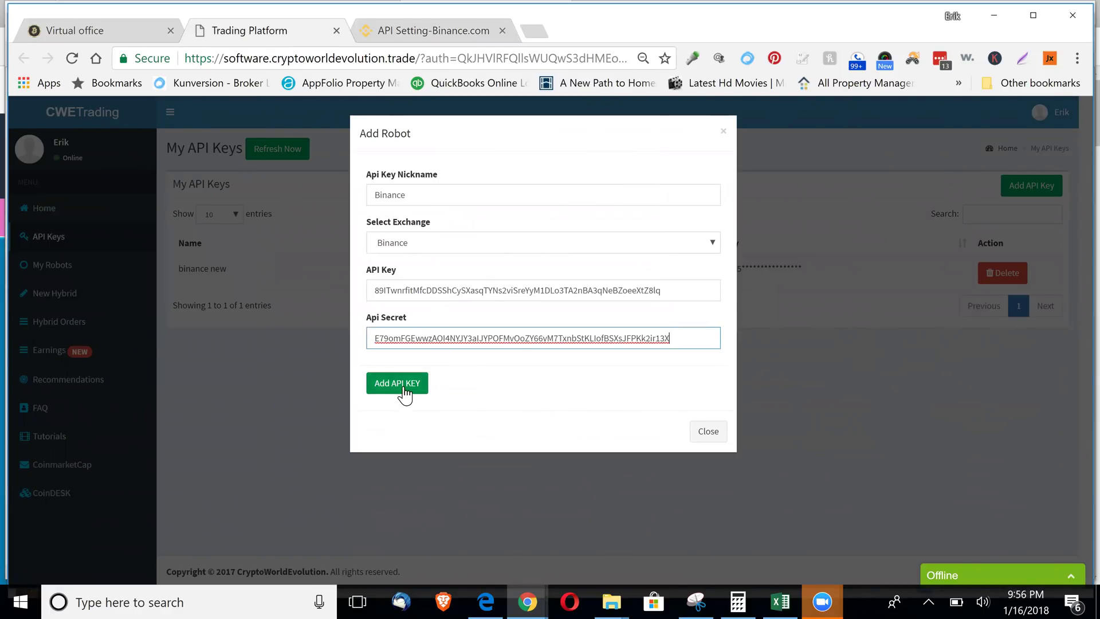
{"action": "left_click", "coordinate": [698, 432]}
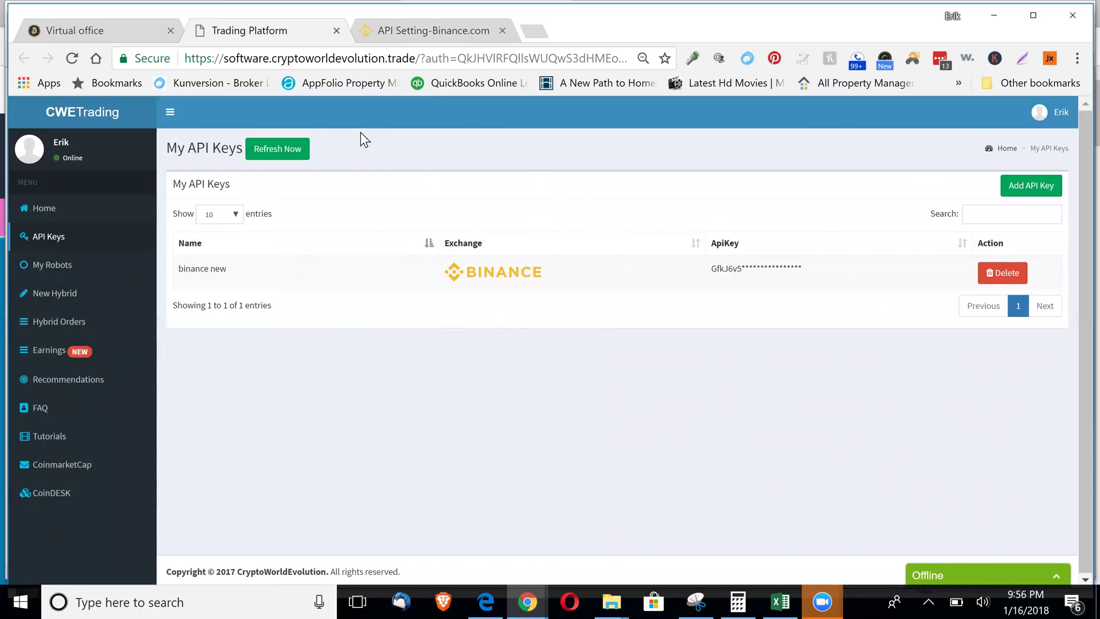
Refresh the API keys list, then go to My Robots and scroll down the robot list.
{"action": "left_click", "coordinate": [282, 148]}
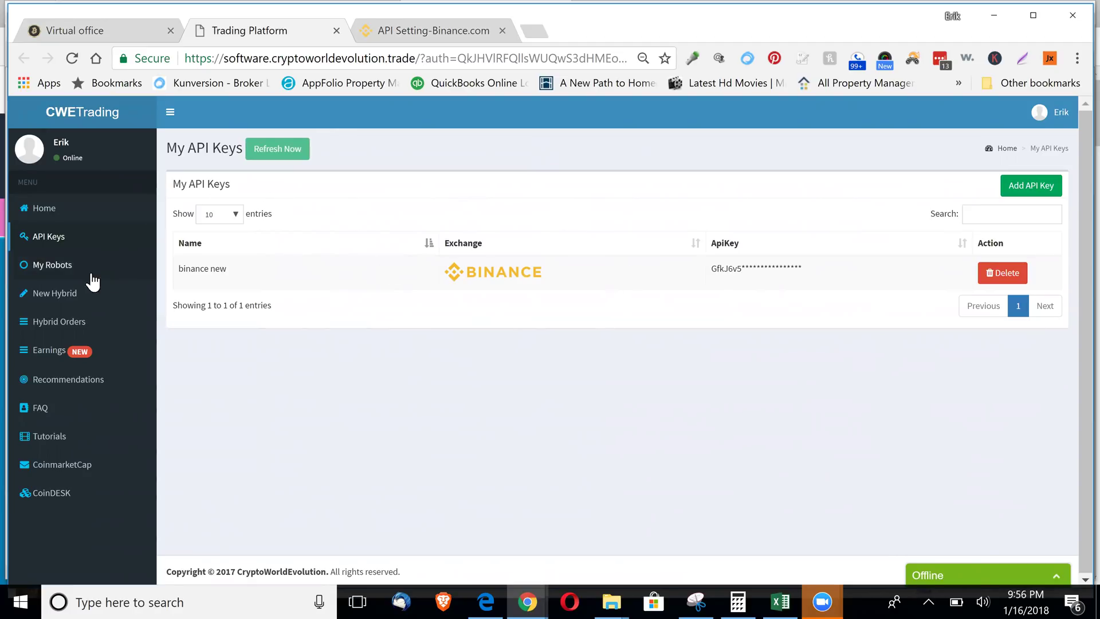
{"action": "left_click", "coordinate": [57, 271]}
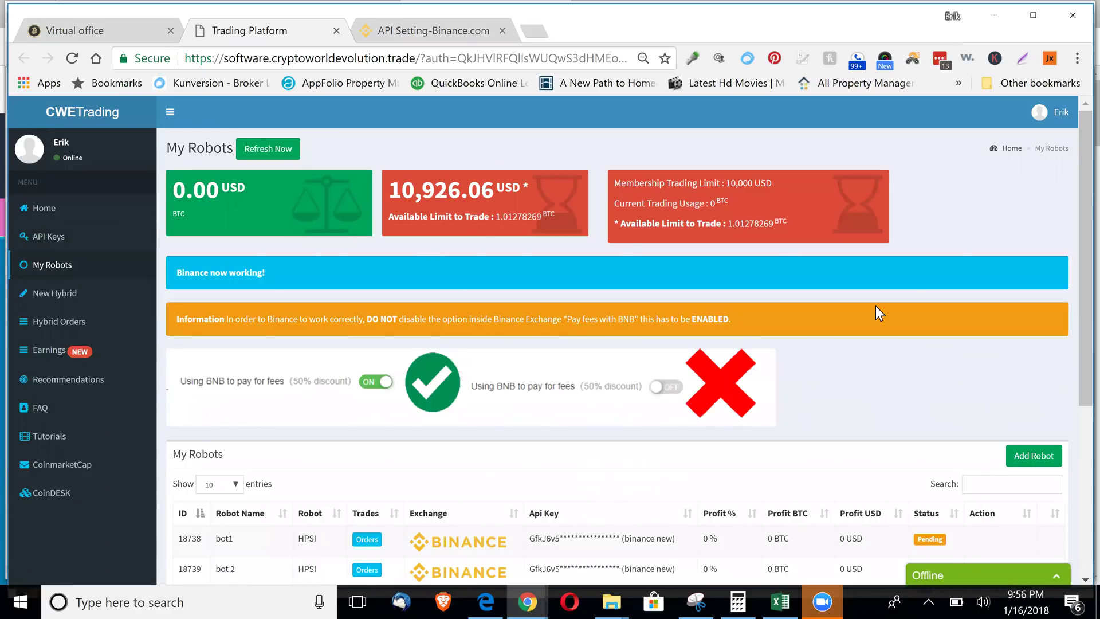
{"action": "left_click_drag", "start_coordinate": [1072, 197], "coordinate": [1073, 325]}
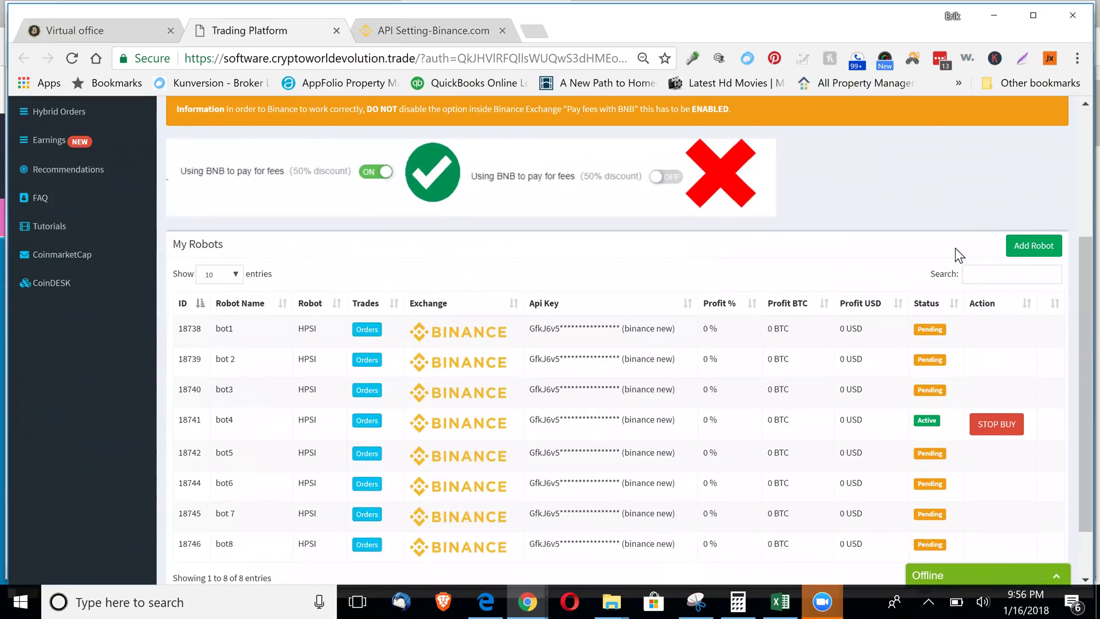
Start a new robot named 'bot 1' on Binance with the binance new key and HPSI type.
{"action": "left_click", "coordinate": [1026, 245]}
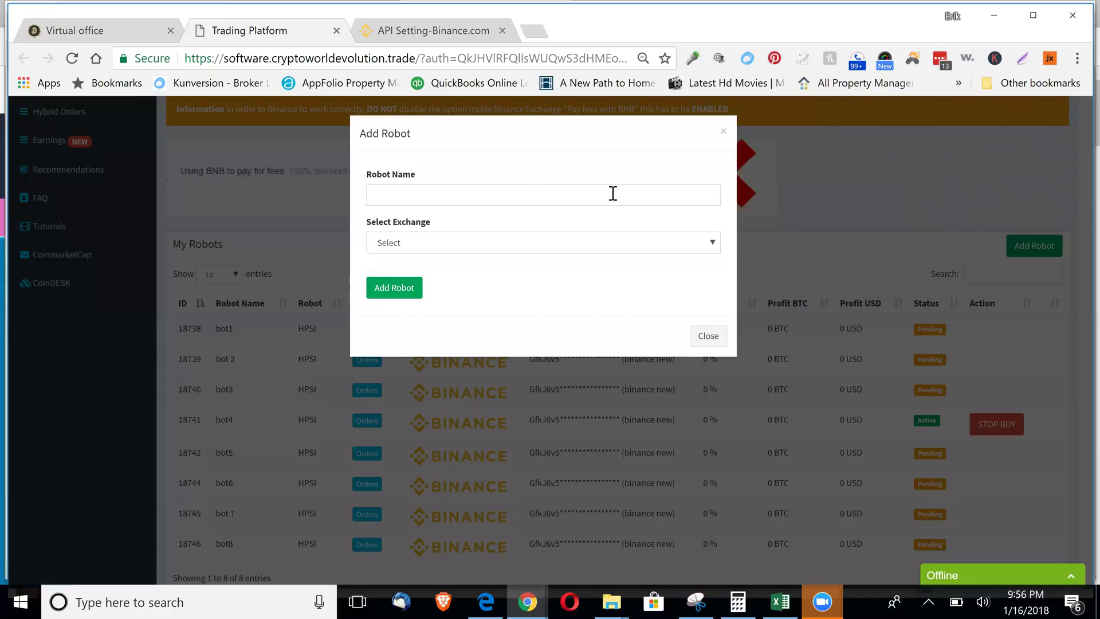
{"action": "left_click", "coordinate": [548, 197]}
{"action": "type", "text": "bot 1"}
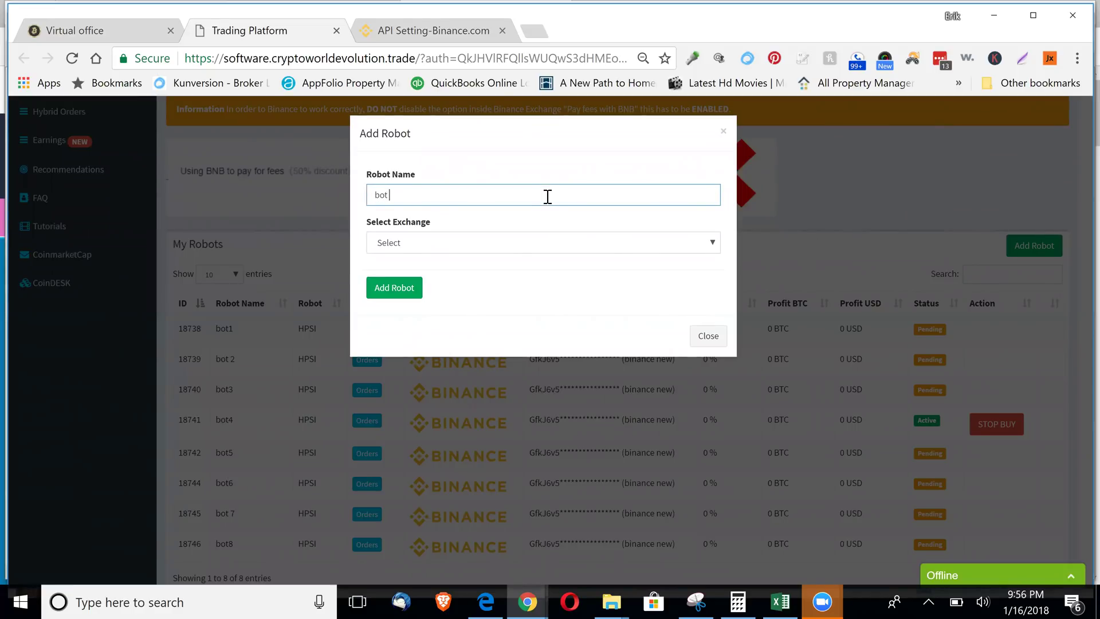
{"action": "left_click", "coordinate": [475, 242]}
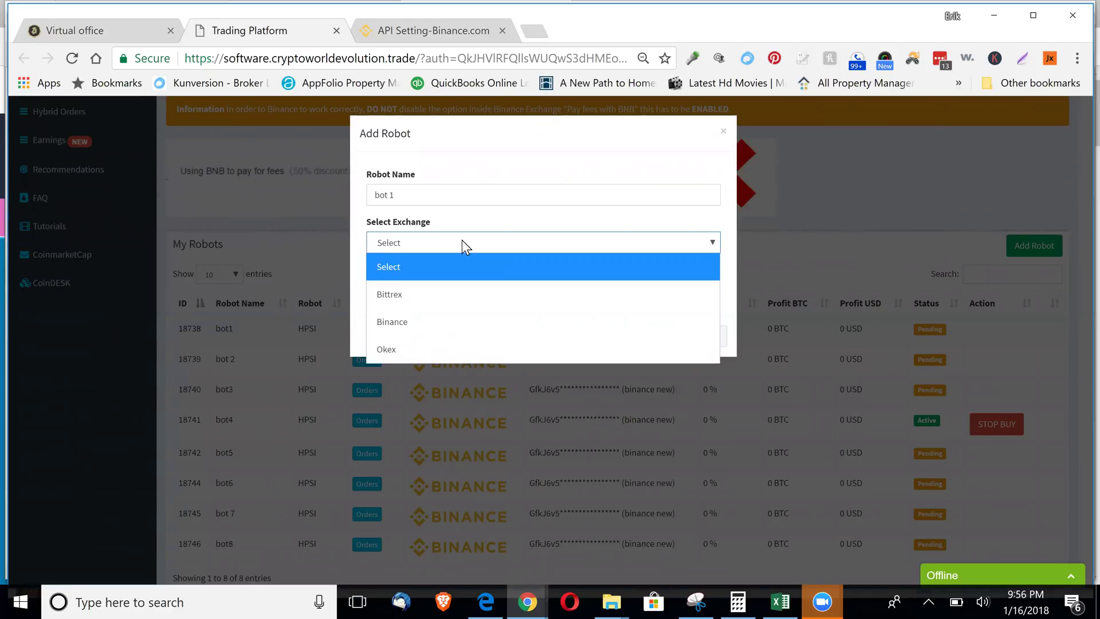
{"action": "left_click", "coordinate": [410, 322]}
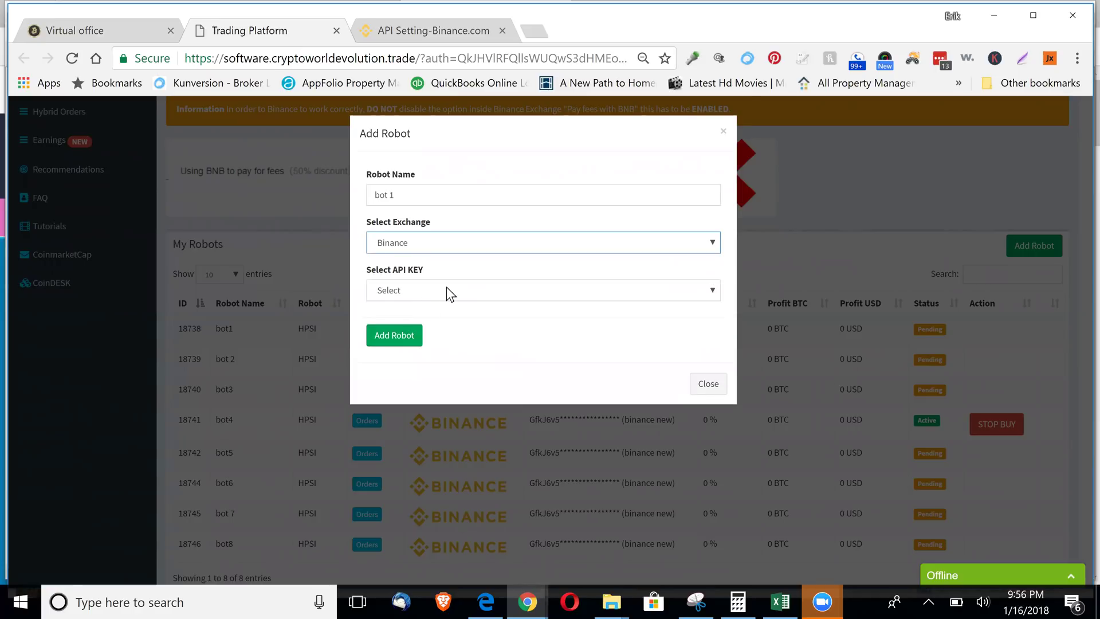
{"action": "left_click", "coordinate": [446, 288]}
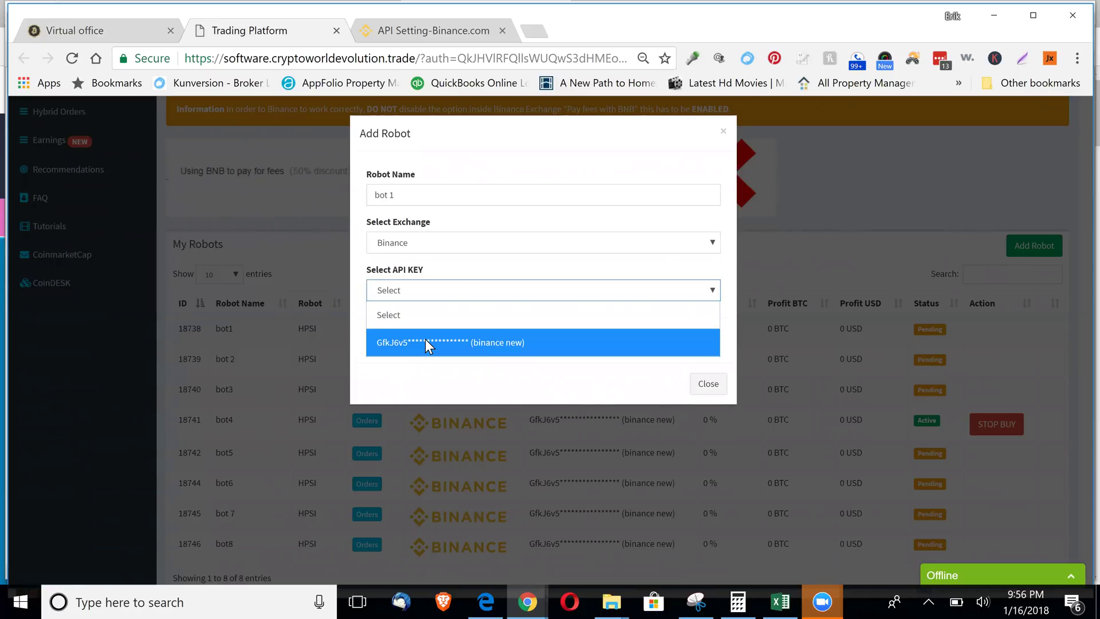
{"action": "left_click", "coordinate": [425, 342]}
{"action": "left_click", "coordinate": [413, 338]}
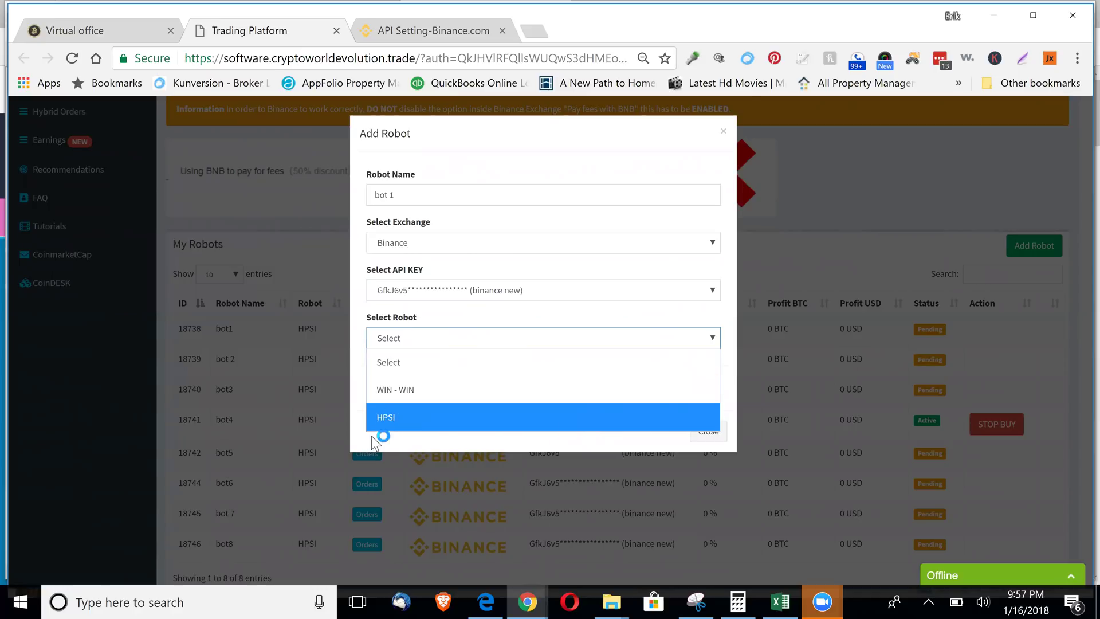
{"action": "left_click", "coordinate": [396, 419]}
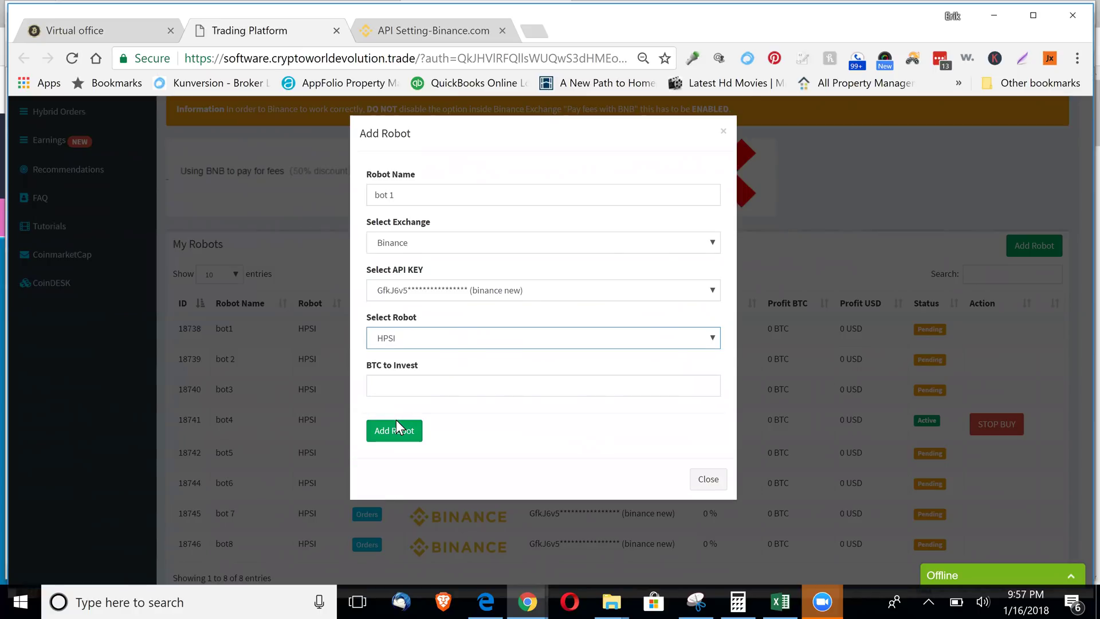
Set BTC to Invest to .1, rename the robot to 'bot 9', and add it.
{"action": "left_click", "coordinate": [433, 384]}
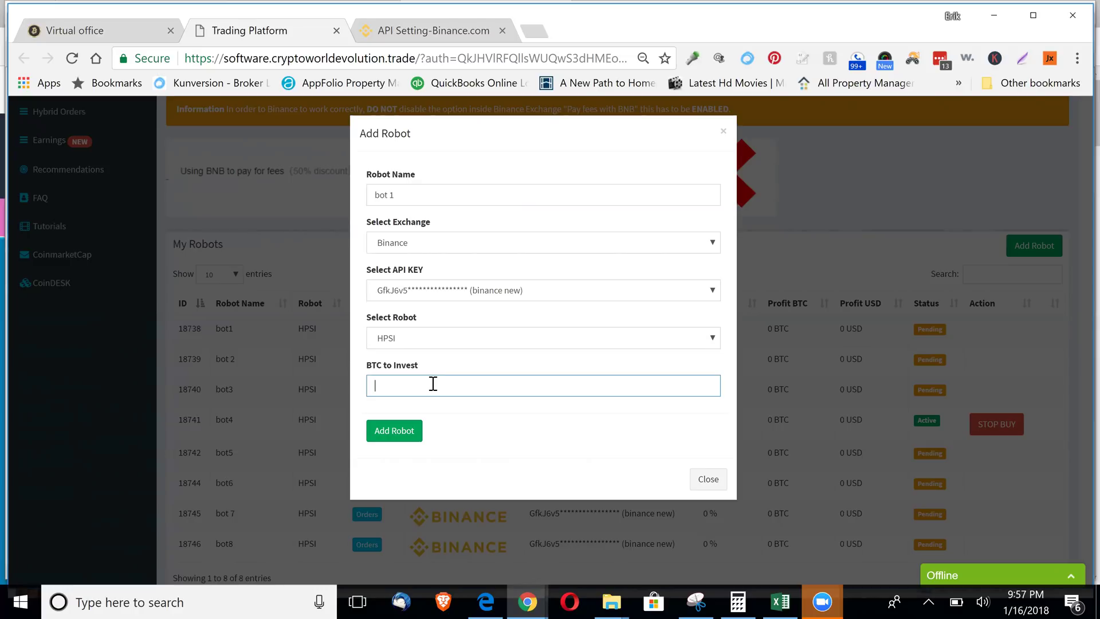
{"action": "type", "text": ".1"}
{"action": "left_click", "coordinate": [416, 198]}
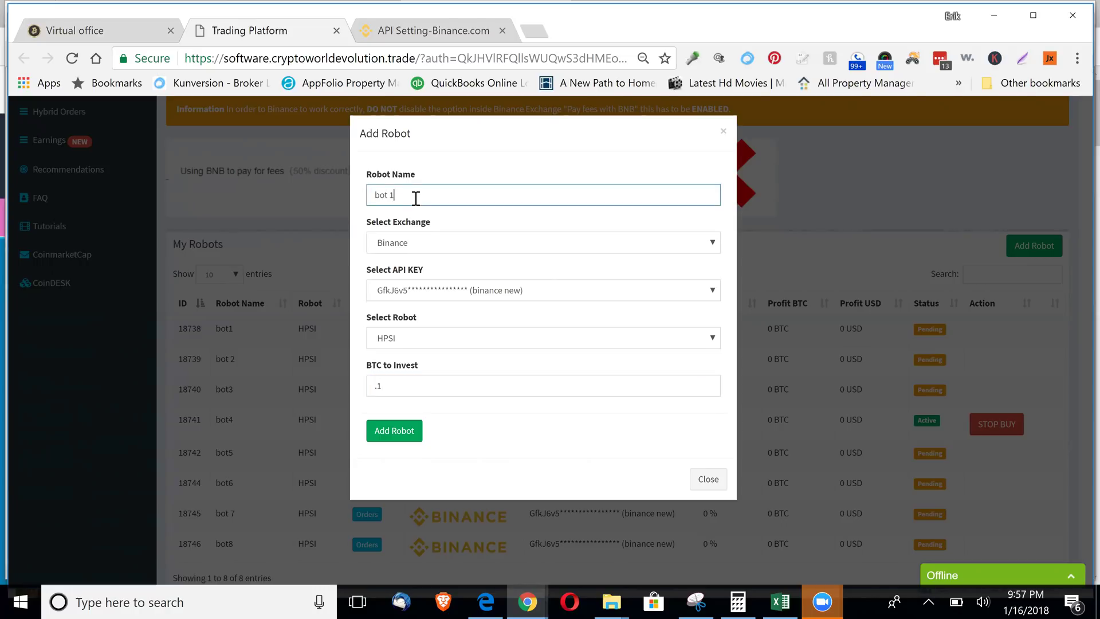
{"action": "key", "text": "BackSpace"}
{"action": "type", "text": "9"}
{"action": "left_click", "coordinate": [388, 432]}
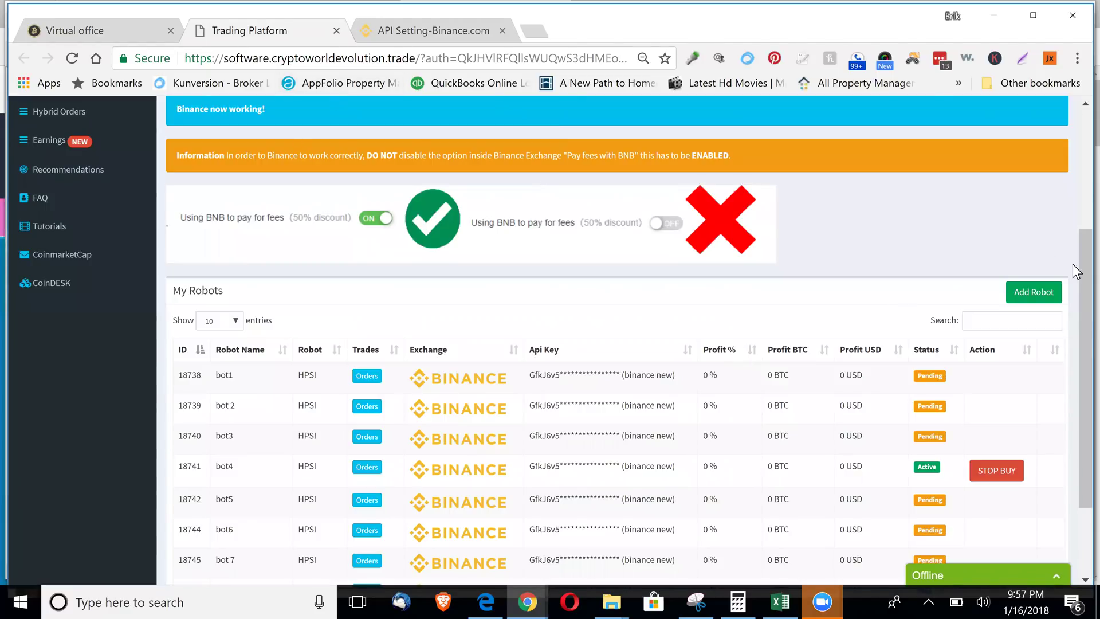
Scroll up to read the success banner, then down to find bot 9 pending in My Robots.
{"action": "left_click_drag", "start_coordinate": [1072, 264], "coordinate": [1073, 154]}
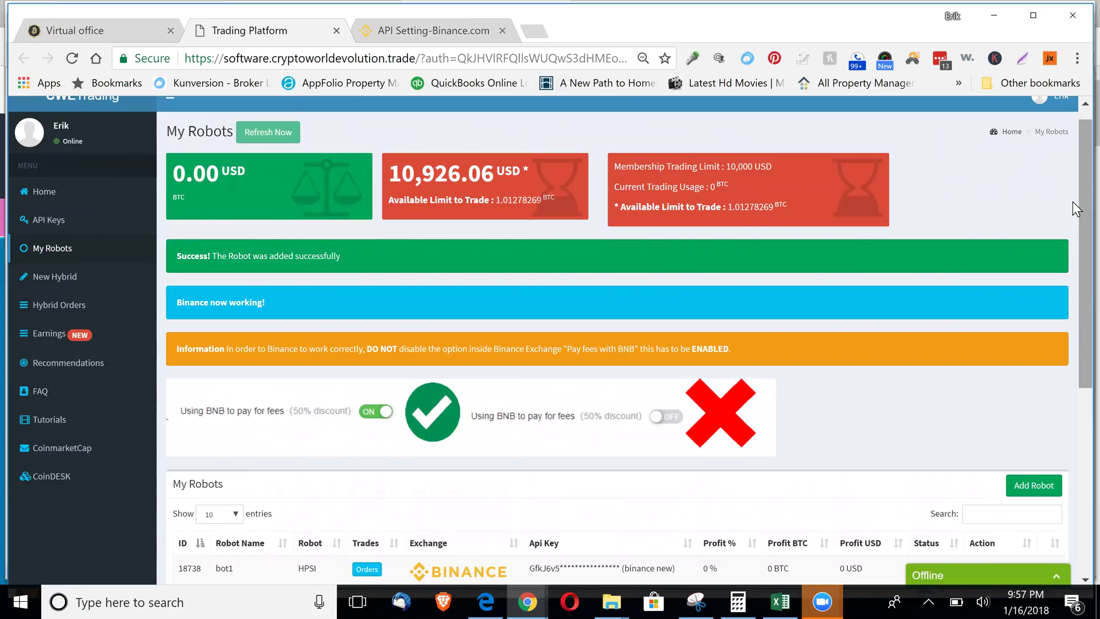
{"action": "left_click_drag", "start_coordinate": [1072, 201], "coordinate": [1072, 411]}
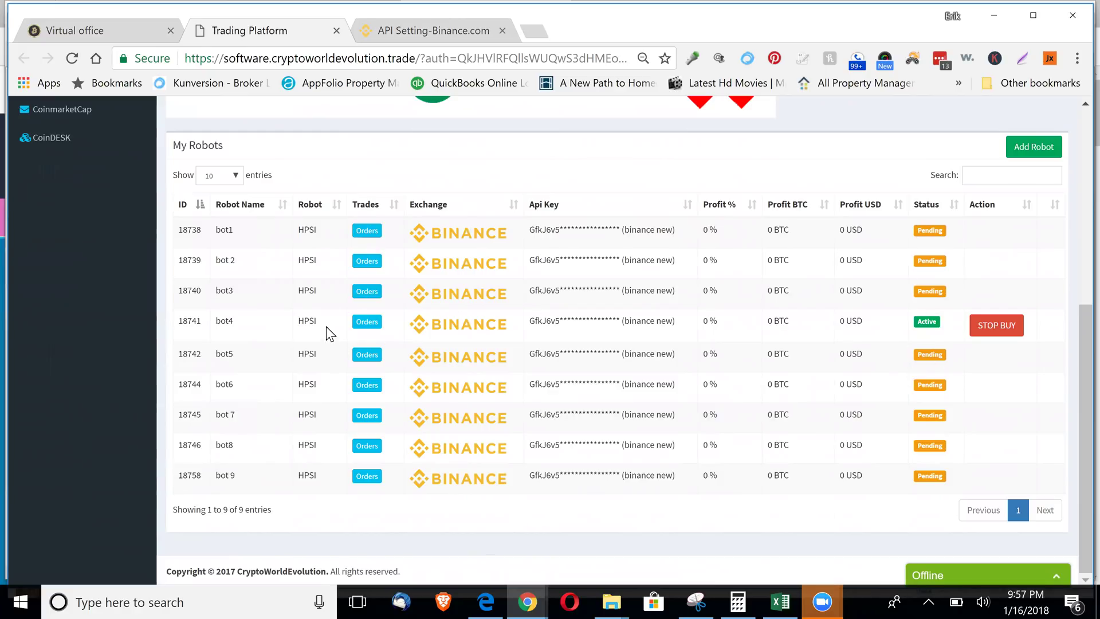
Open bot4's orders and remove Bitcoin Gold (BTG) from its selected coins.
{"action": "left_click", "coordinate": [366, 321]}
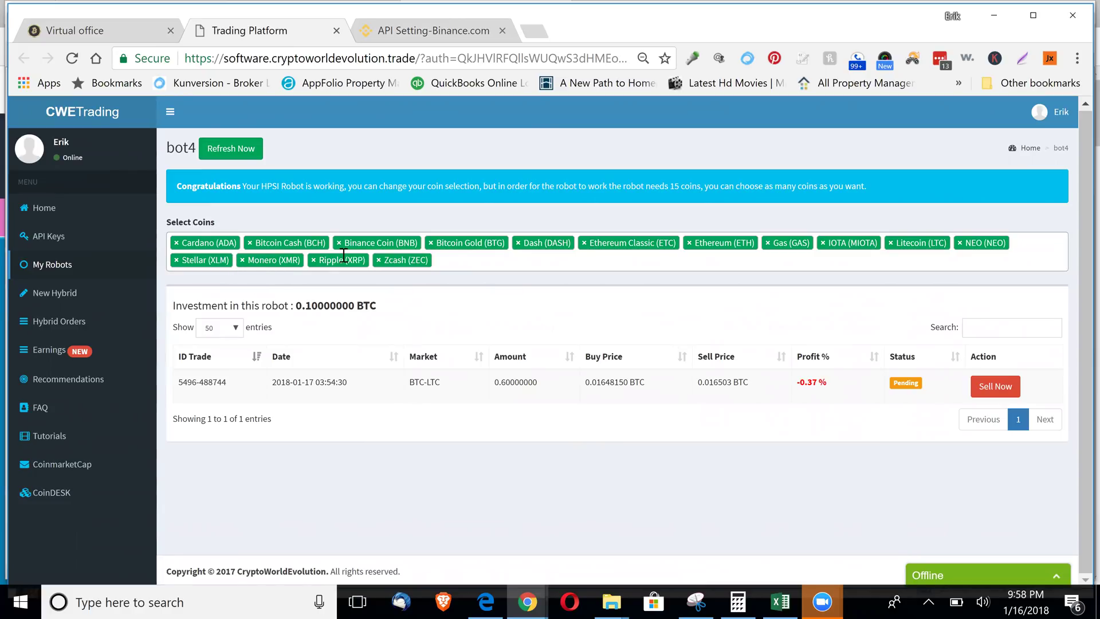
{"action": "left_click", "coordinate": [431, 242]}
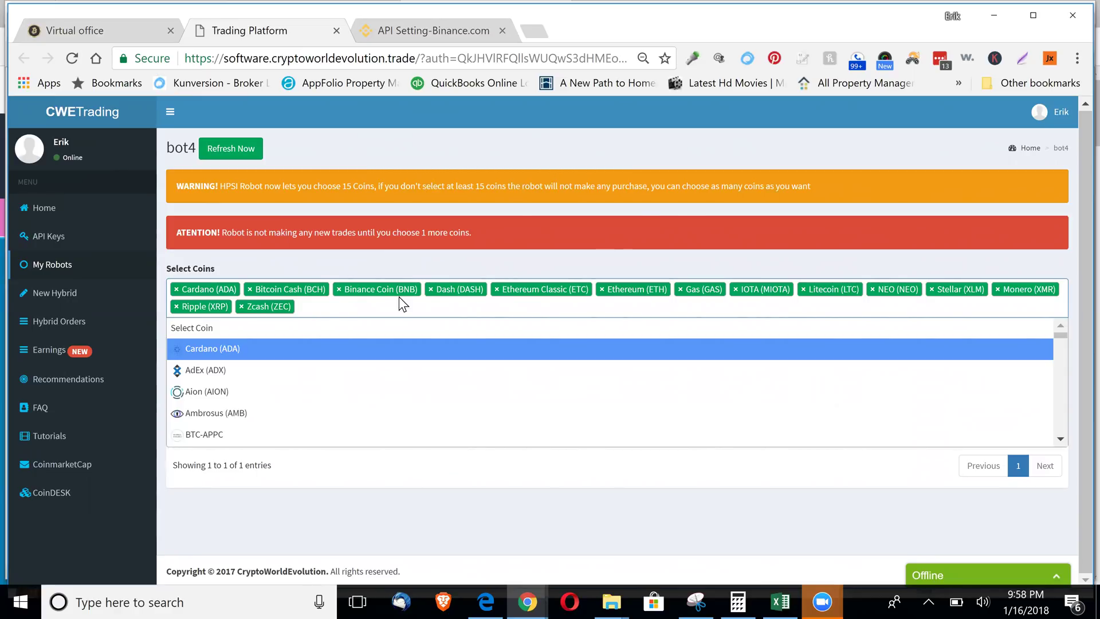
Re-add Bitcoin Gold (BTG) to bot4, then remove Bitcoin Cash (BCH) and BTG again.
{"action": "type", "text": "BTG"}
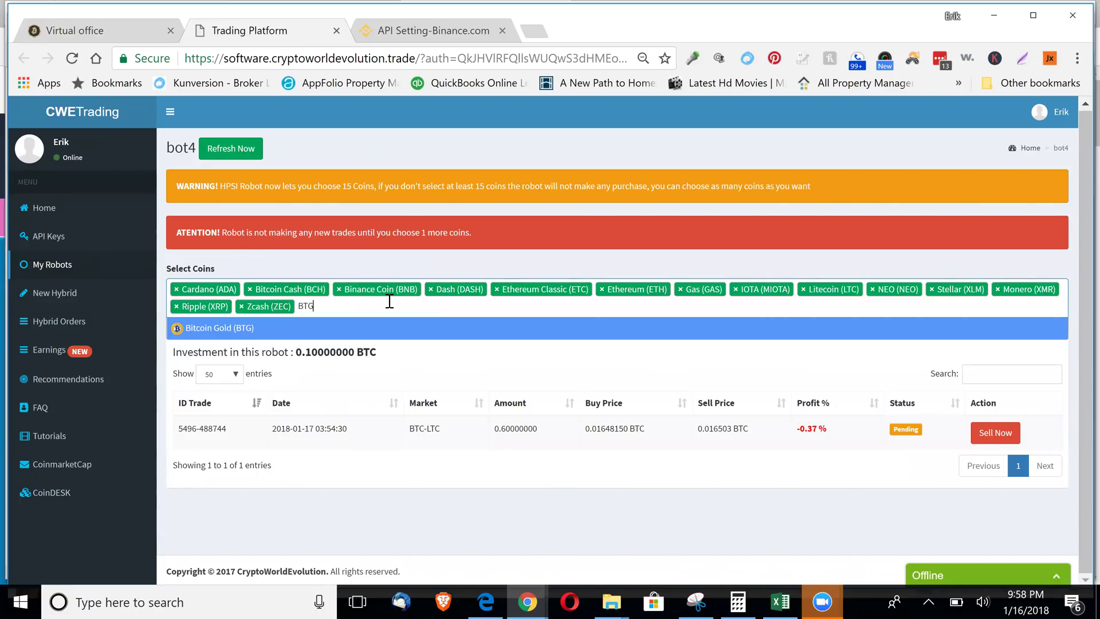
{"action": "left_click", "coordinate": [246, 329]}
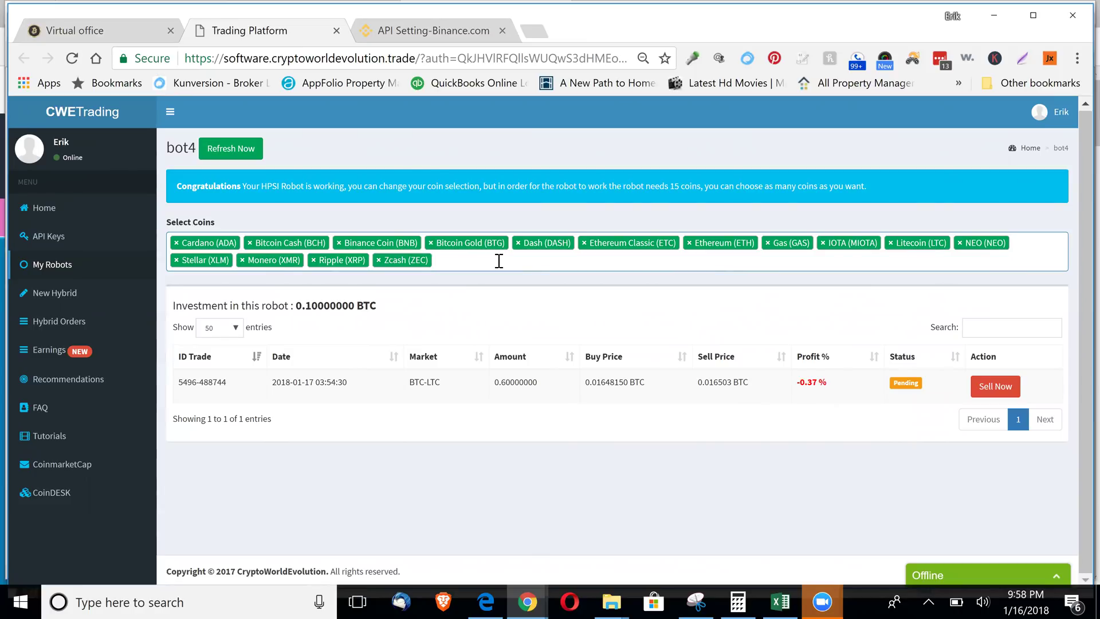
{"action": "type", "text": "h"}
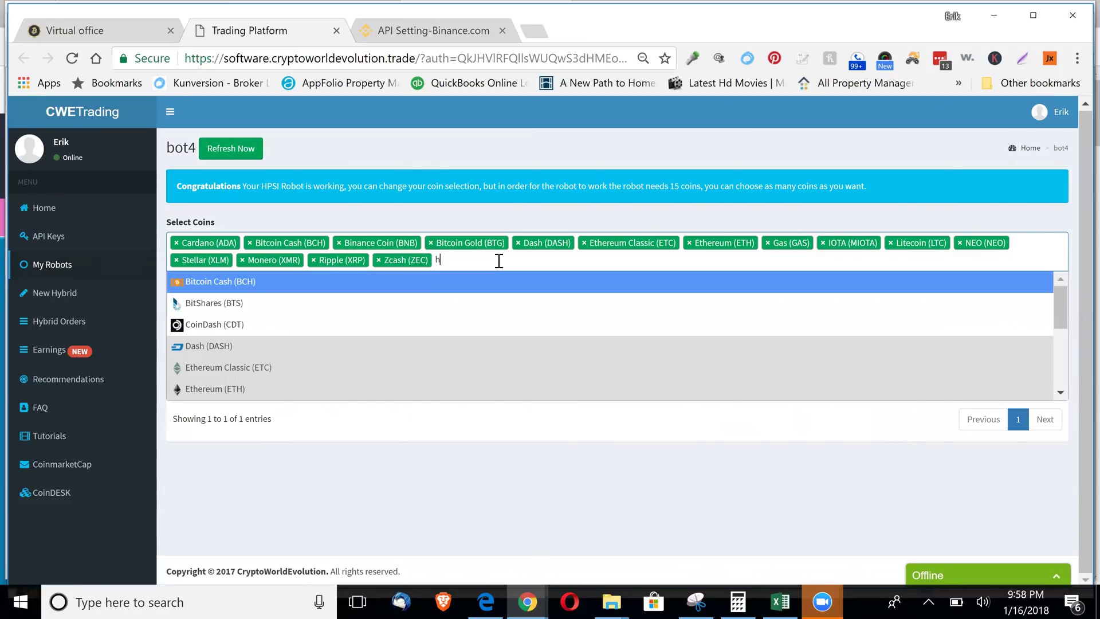
{"action": "left_click", "coordinate": [241, 288]}
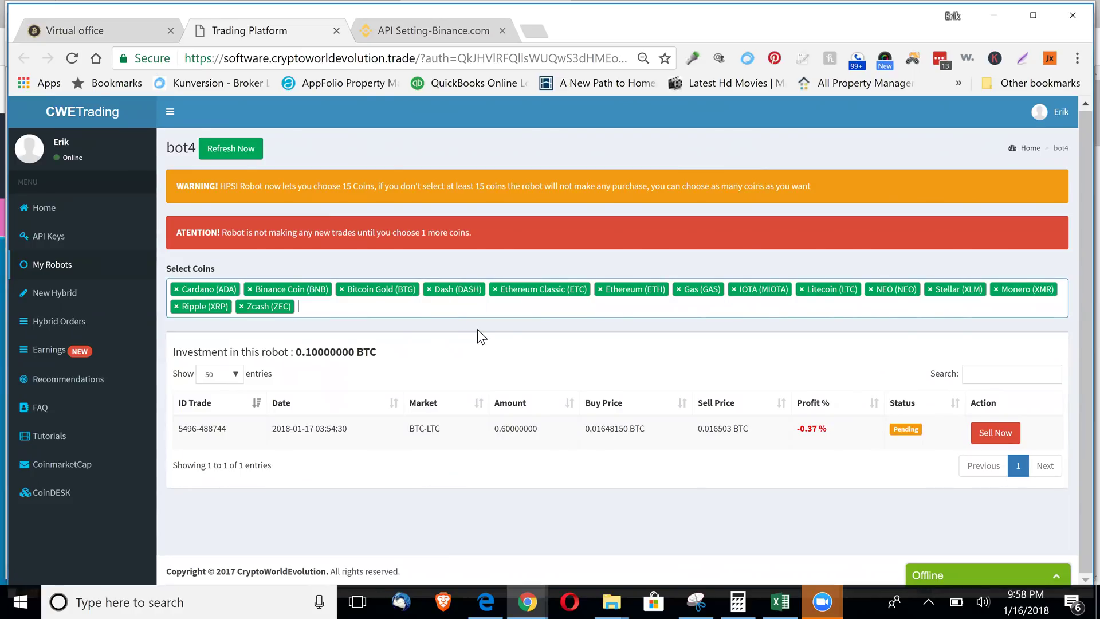
{"action": "type", "text": "BT"}
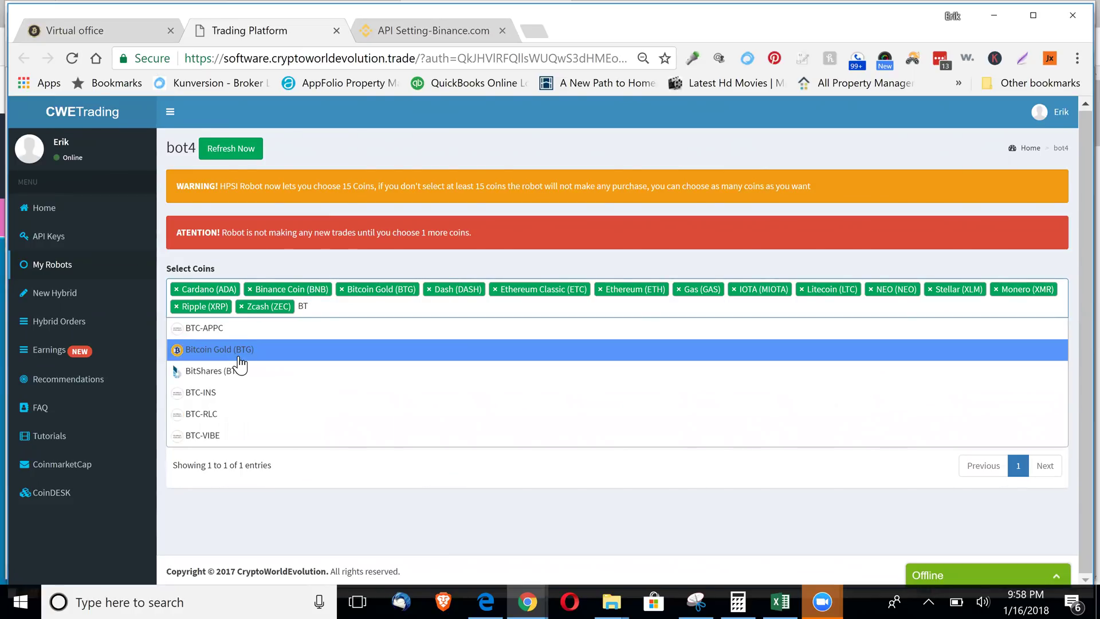
{"action": "left_click", "coordinate": [236, 350]}
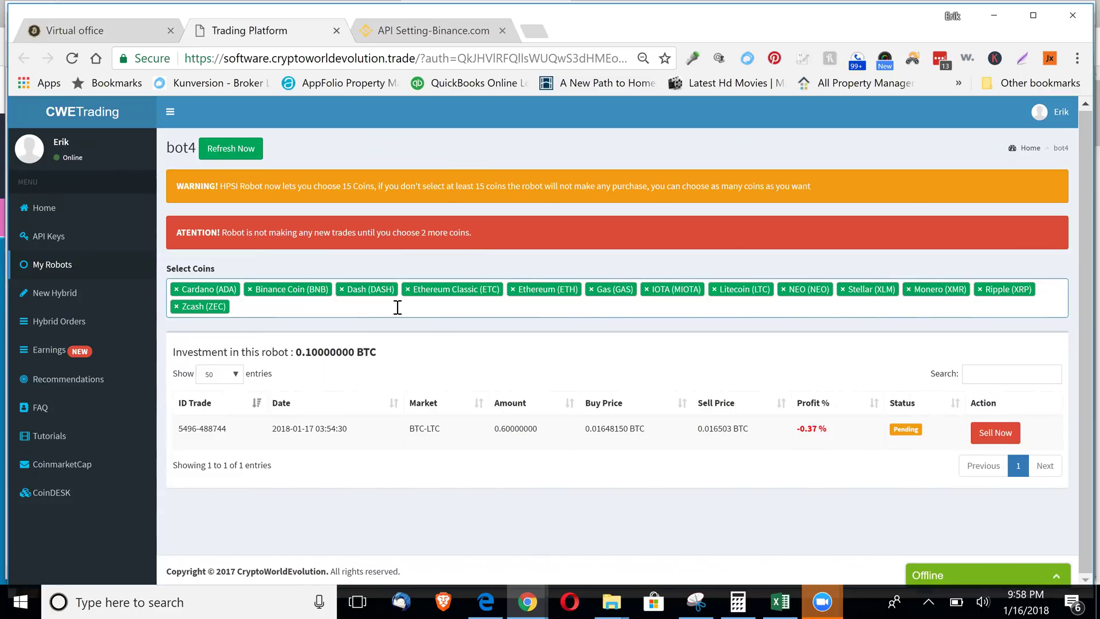
Add Bitcoin Gold (BTG) and Bitcoin Cash (BCH) back, bringing bot4 to 15 coins.
{"action": "type", "text": "BTG"}
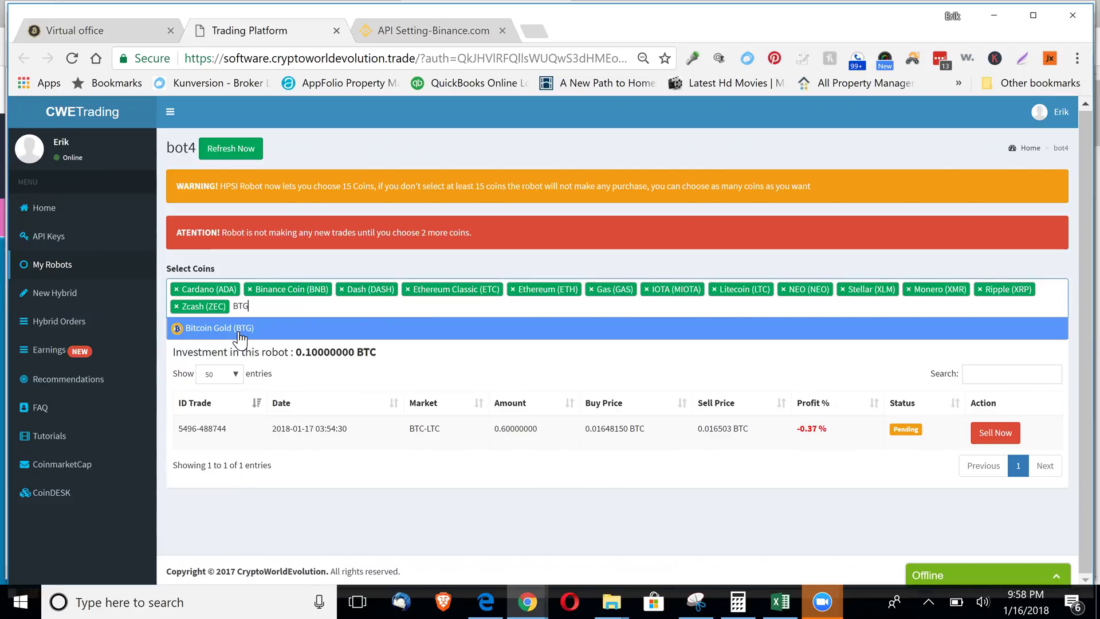
{"action": "left_click", "coordinate": [243, 330]}
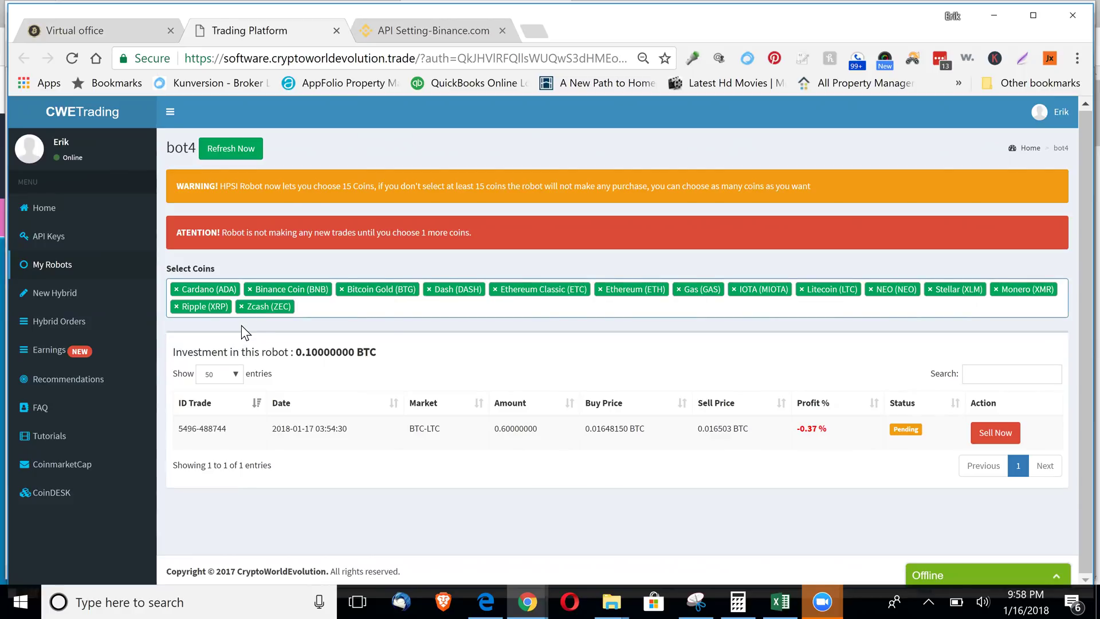
{"action": "left_click", "coordinate": [321, 303]}
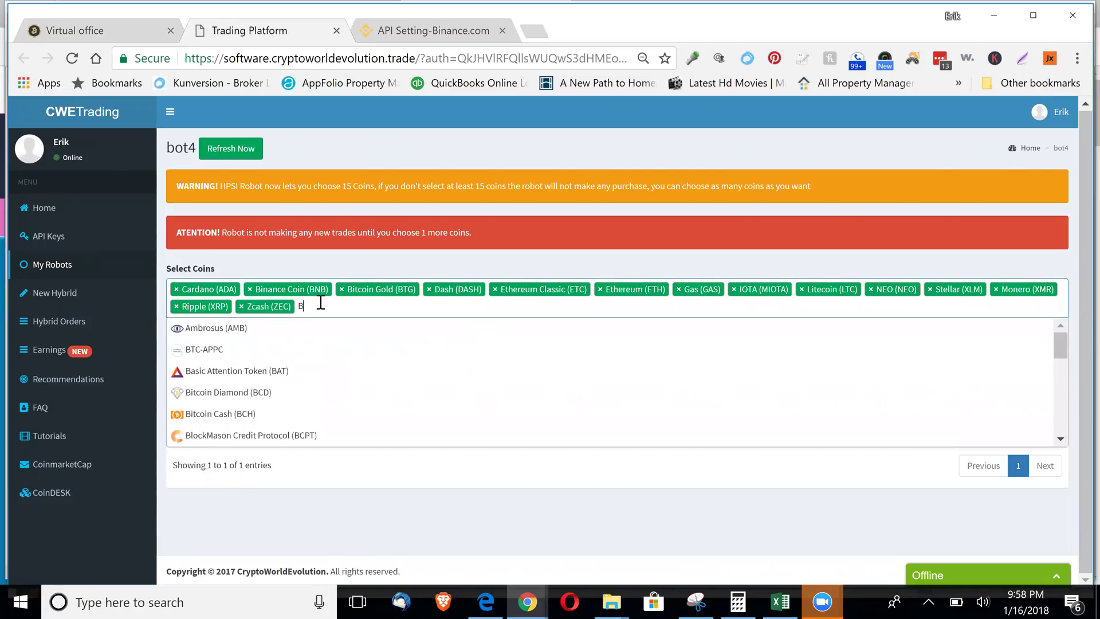
{"action": "type", "text": "BCH"}
{"action": "left_click", "coordinate": [245, 329]}
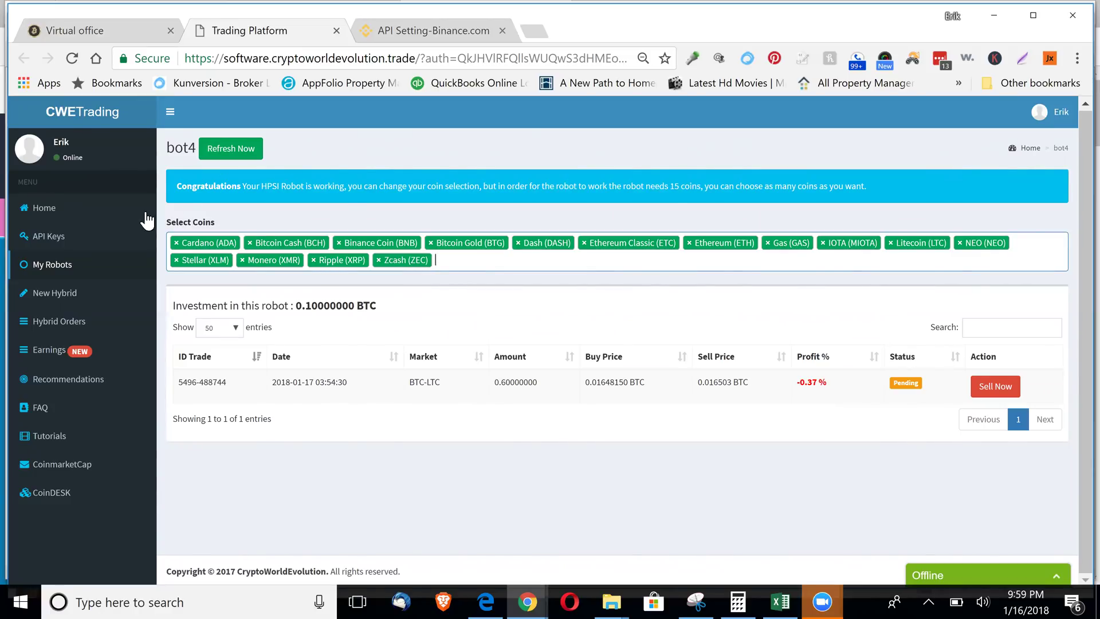
Open New Hybrid and select Binance, the binance new API key and AdEx (ADX) coin.
{"action": "left_click", "coordinate": [65, 293]}
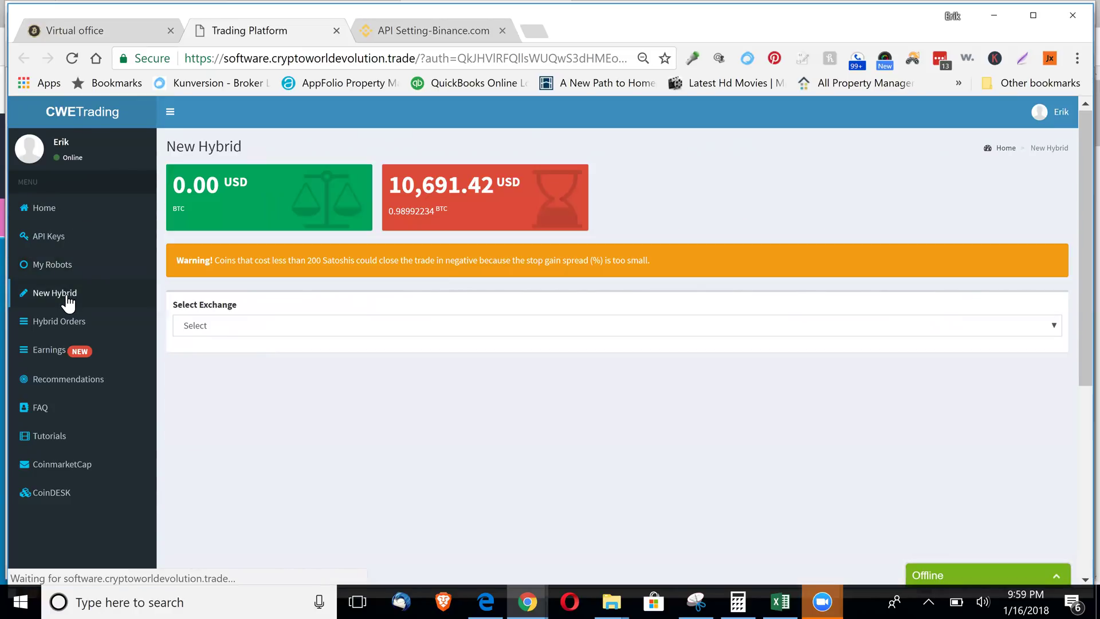
{"action": "left_click", "coordinate": [300, 327]}
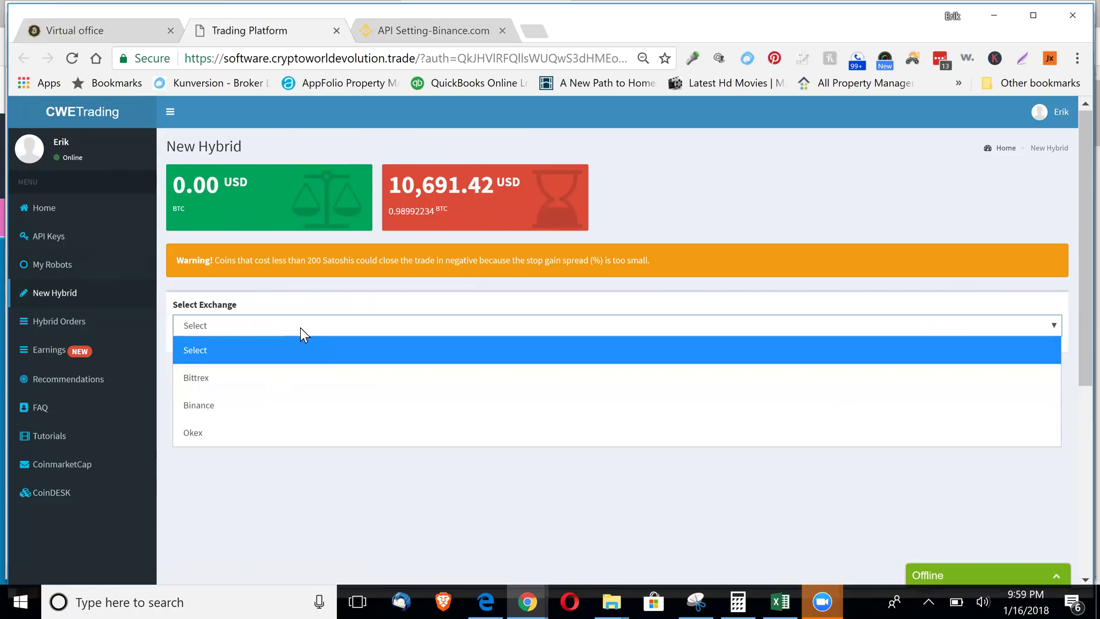
{"action": "left_click", "coordinate": [248, 402]}
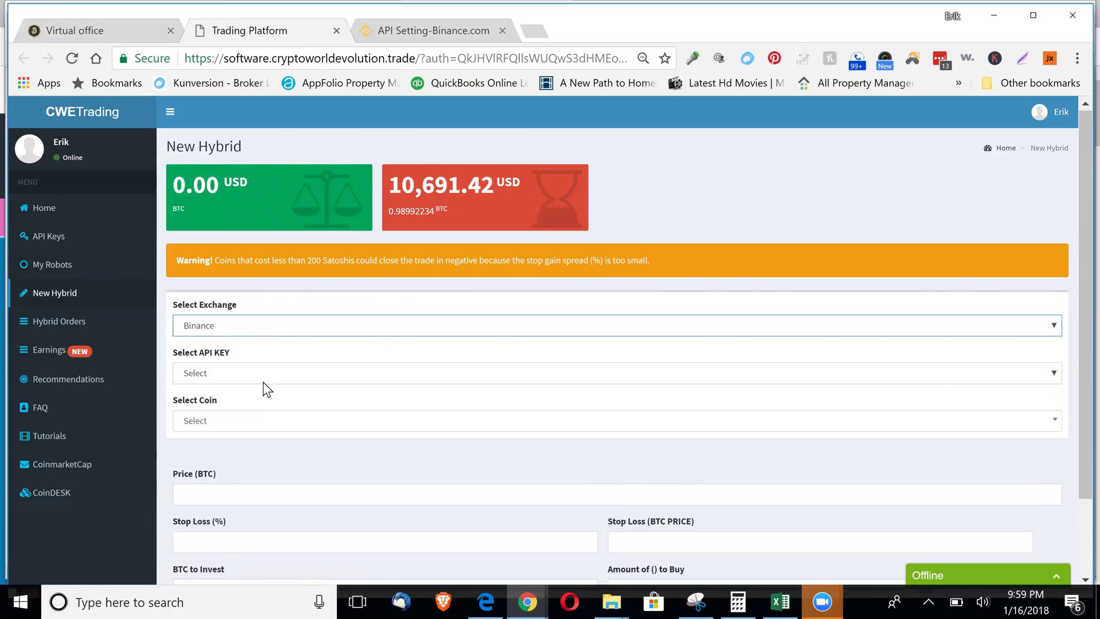
{"action": "left_click", "coordinate": [270, 375]}
{"action": "left_click", "coordinate": [255, 421]}
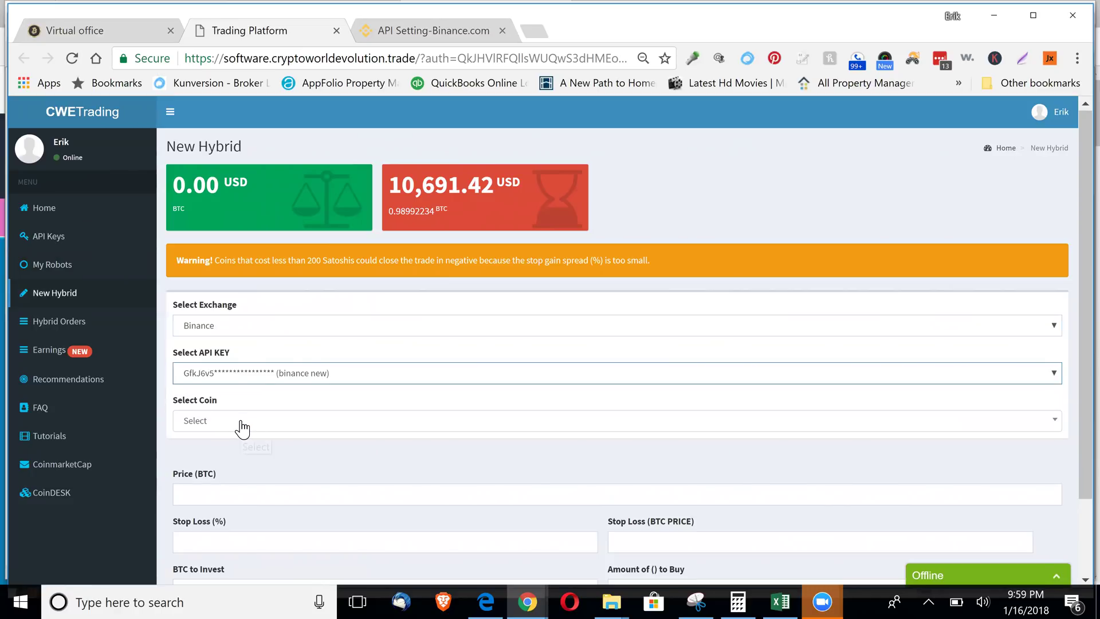
{"action": "left_click", "coordinate": [240, 427]}
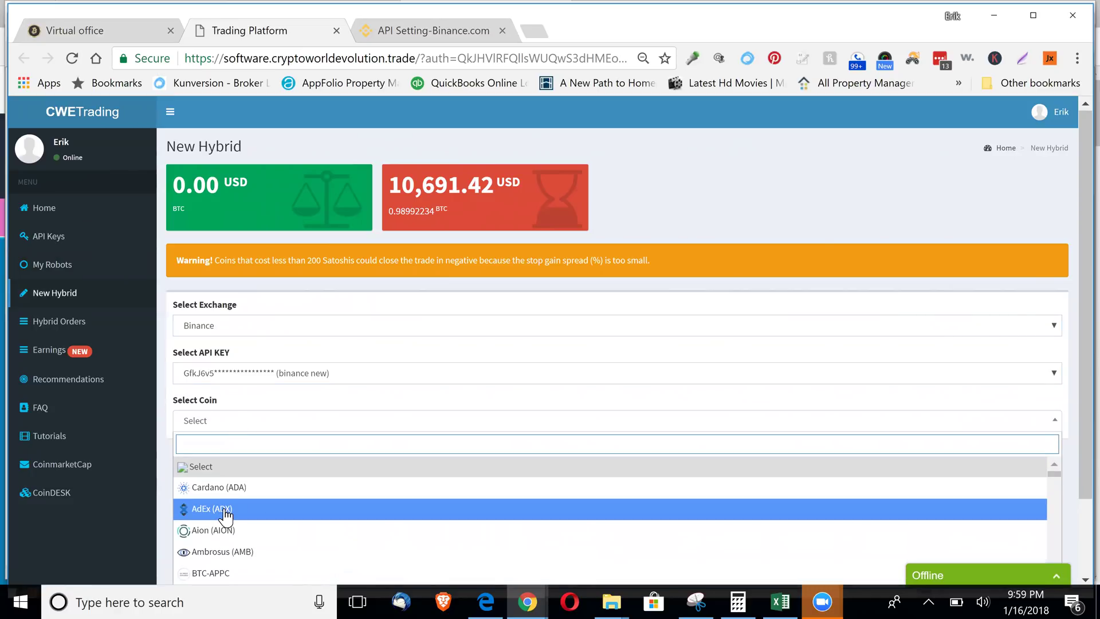
{"action": "left_click", "coordinate": [225, 508]}
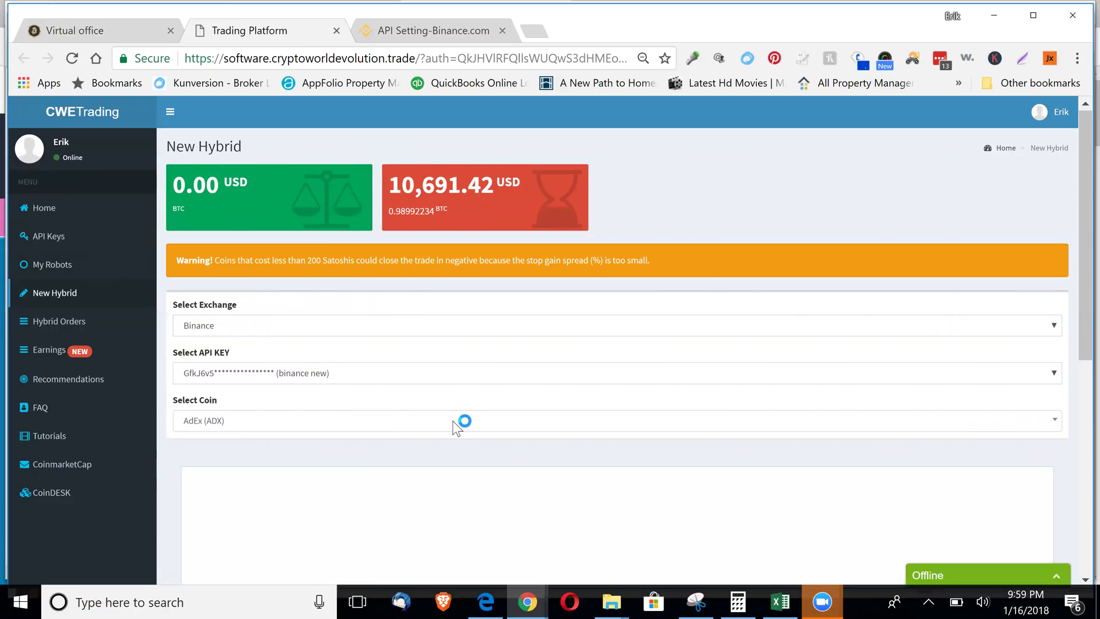
{"action": "scroll", "coordinate": [165, 225], "scroll_direction": "down", "scroll_amount": 3}
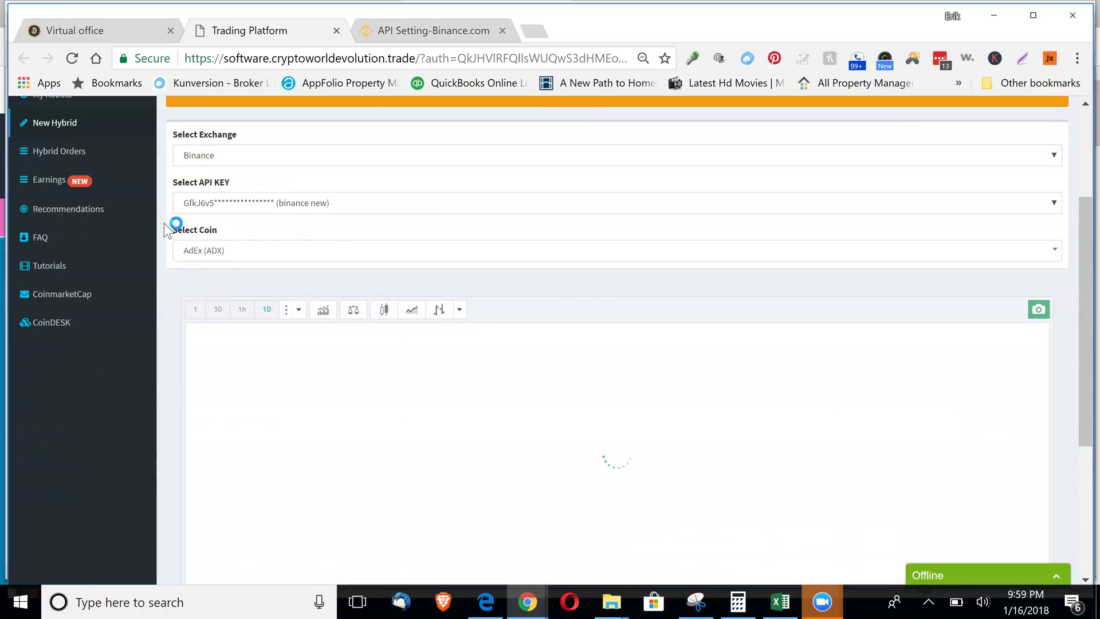
{"action": "scroll", "coordinate": [144, 283], "scroll_direction": "down", "scroll_amount": 2}
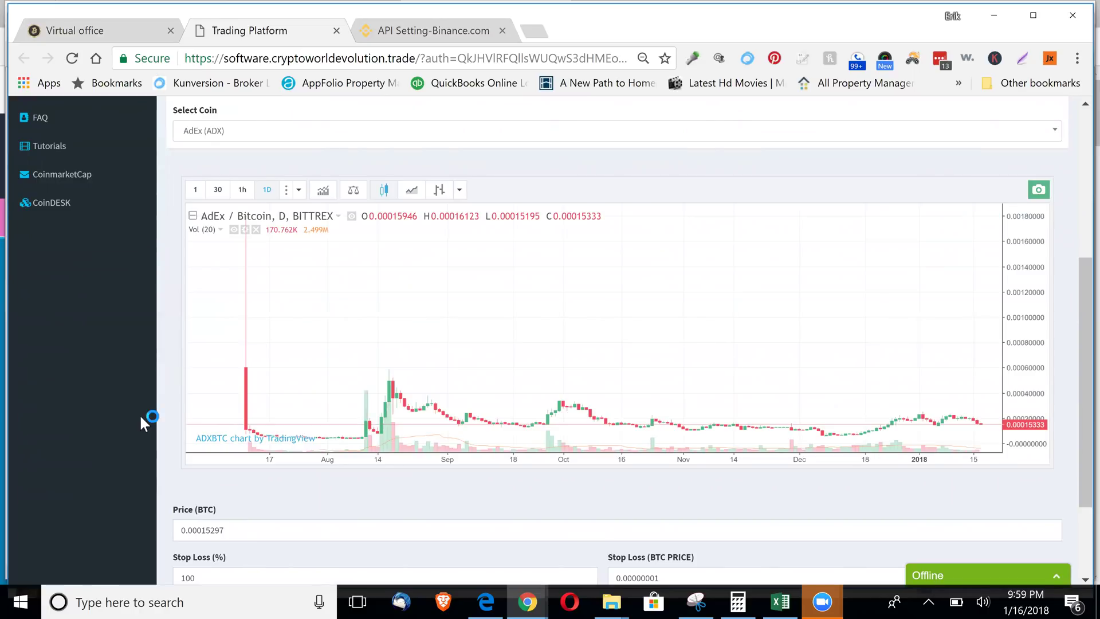
Change the ADX hybrid order's price to 0.00015000 BTC.
{"action": "scroll", "coordinate": [138, 257], "scroll_direction": "down", "scroll_amount": 2}
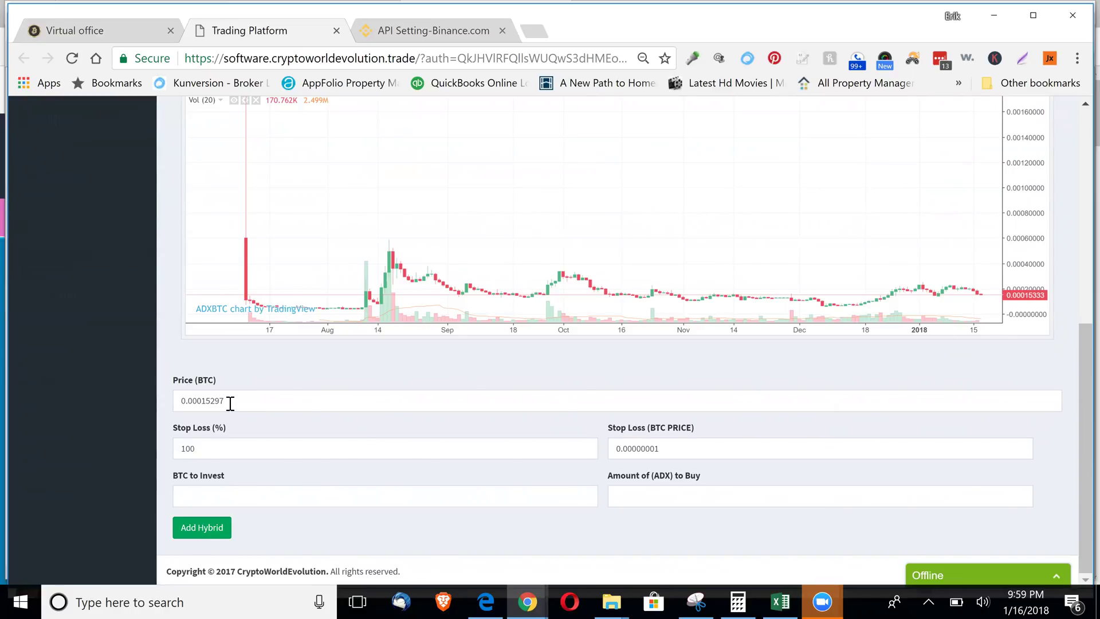
{"action": "left_click_drag", "start_coordinate": [232, 401], "coordinate": [213, 400]}
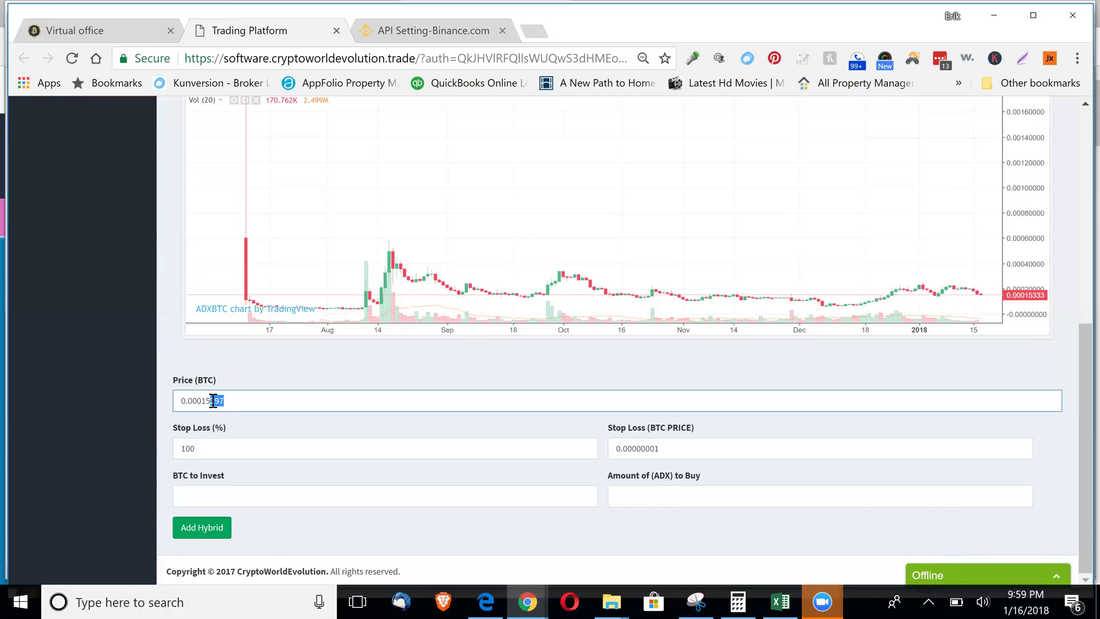
{"action": "key", "text": "BackSpace"}
{"action": "type", "text": "000"}
Set a 30% stop loss and invest .01 BTC, buying 66.66666667 ADX.
{"action": "key", "text": "Tab"}
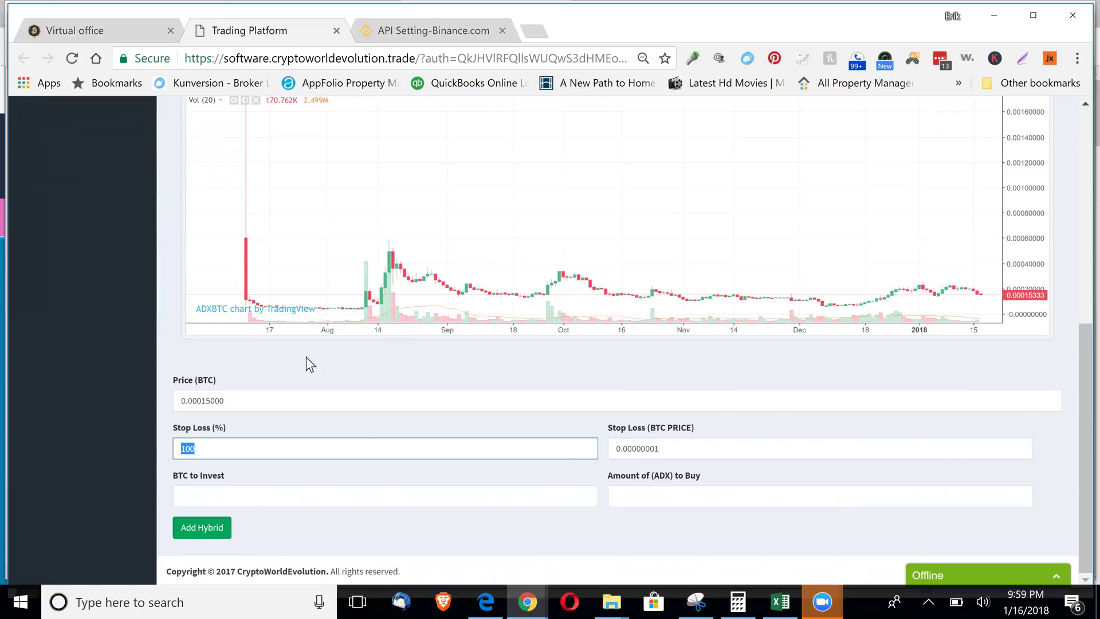
{"action": "type", "text": "30"}
{"action": "key", "text": "Tab"}
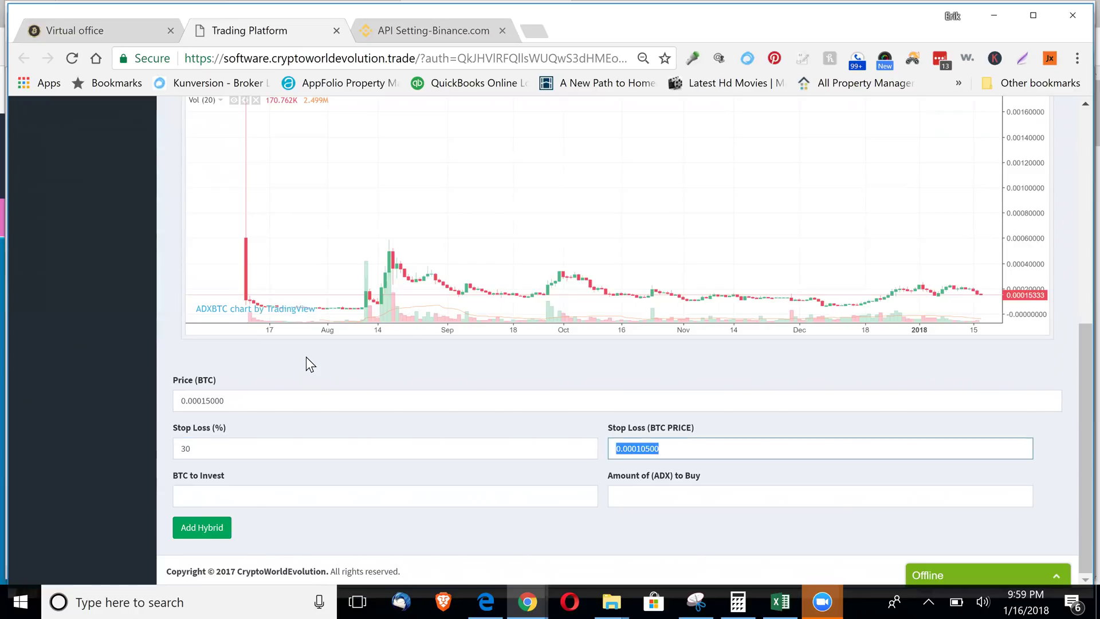
{"action": "key", "text": "Tab"}
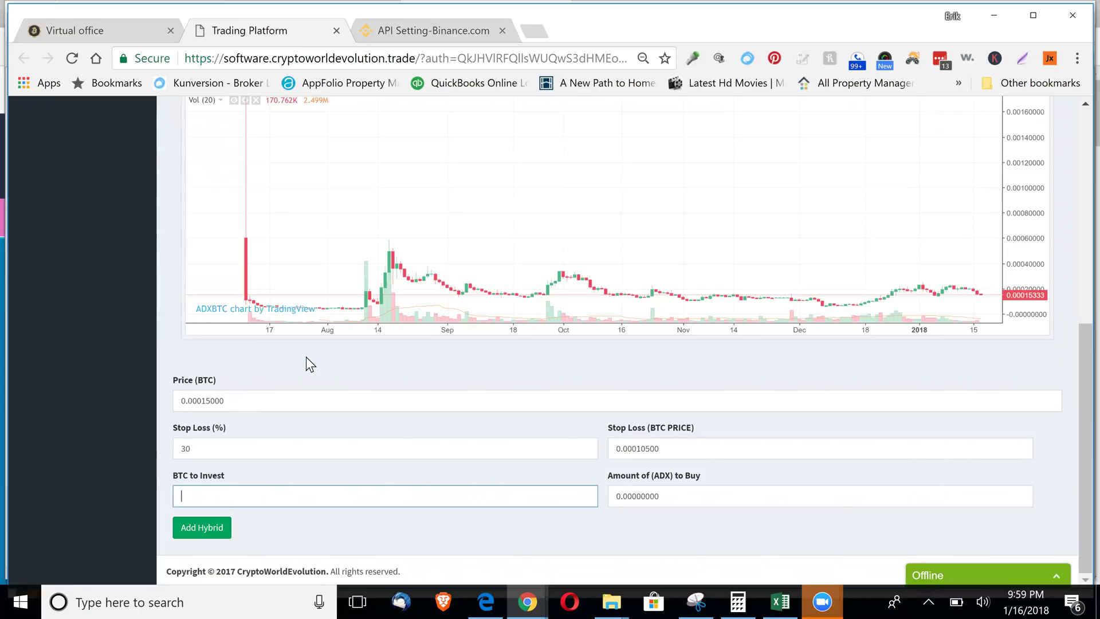
{"action": "type", "text": ".01"}
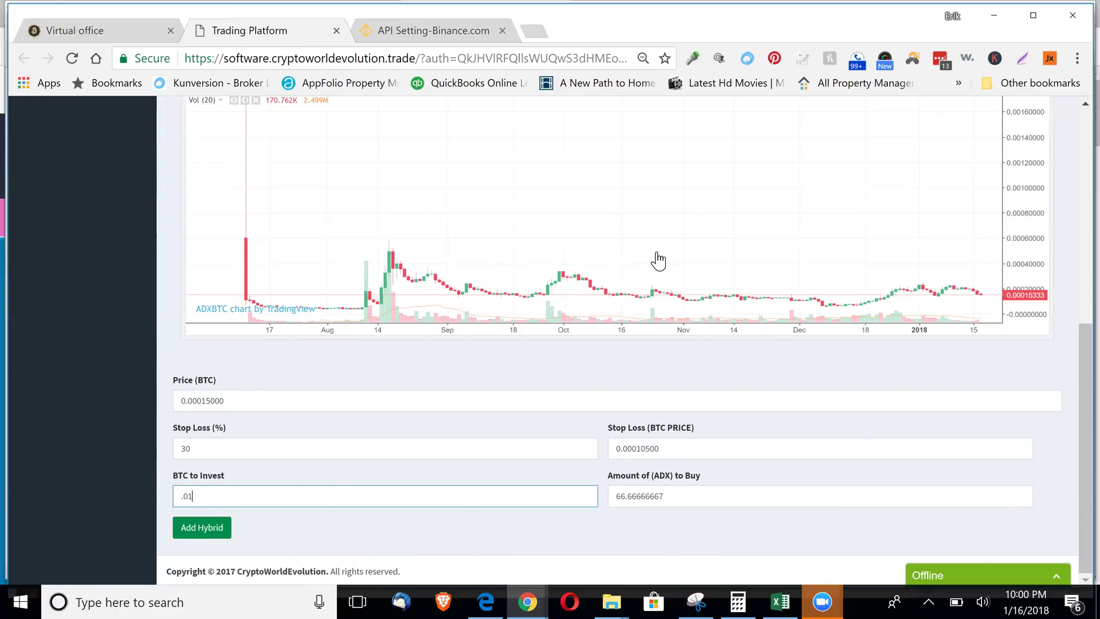
{"action": "scroll", "coordinate": [613, 466], "scroll_direction": "up", "scroll_amount": 7}
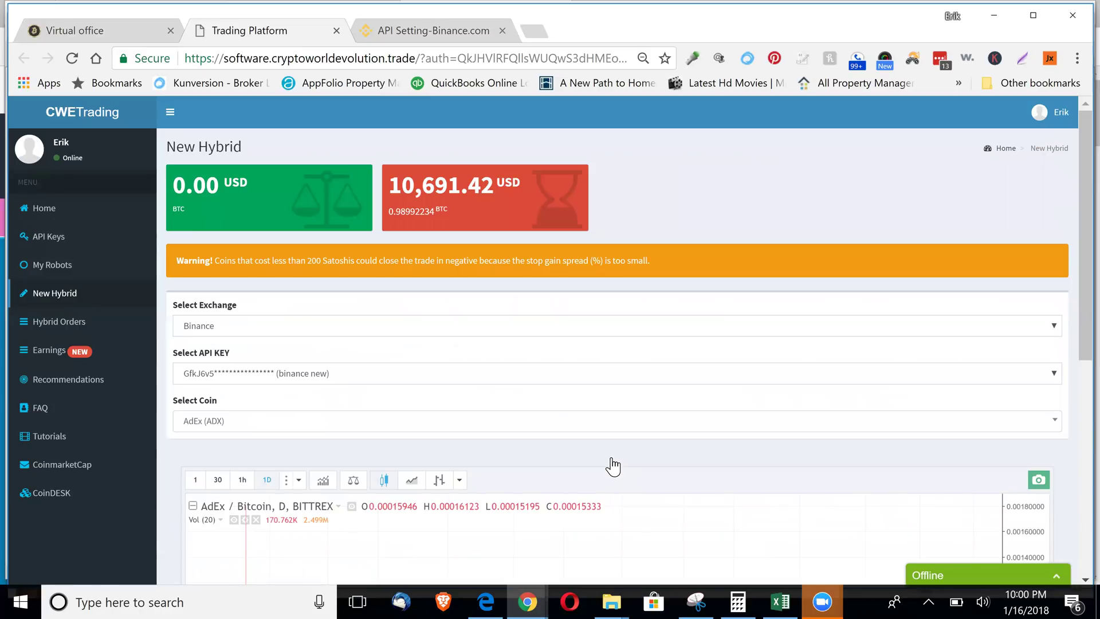